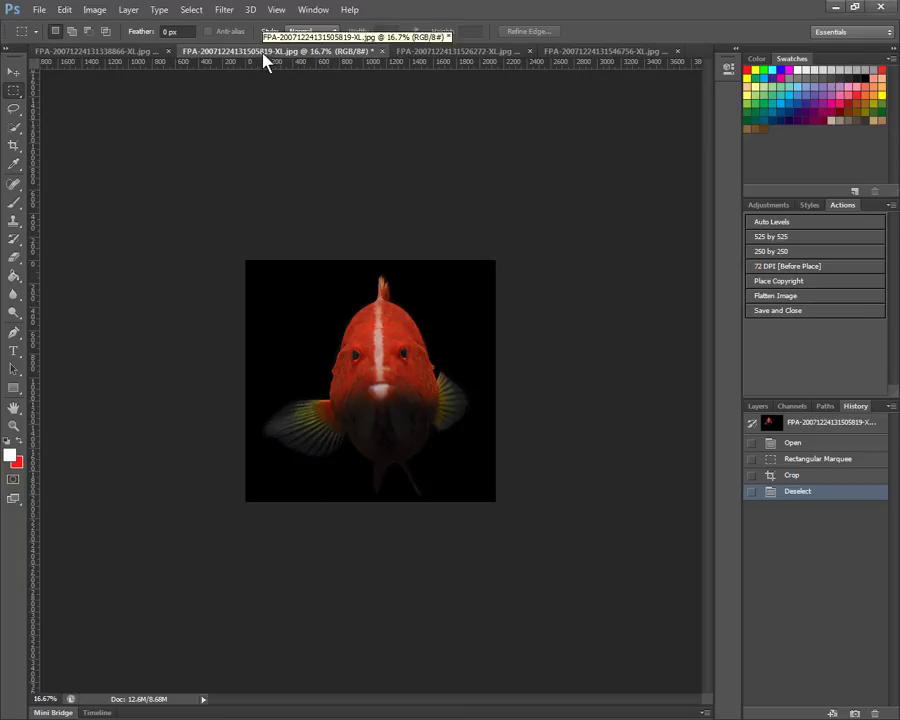
View the anemone, cropped squid and octopus photos in turn, ending on the octopus
click(150, 55)
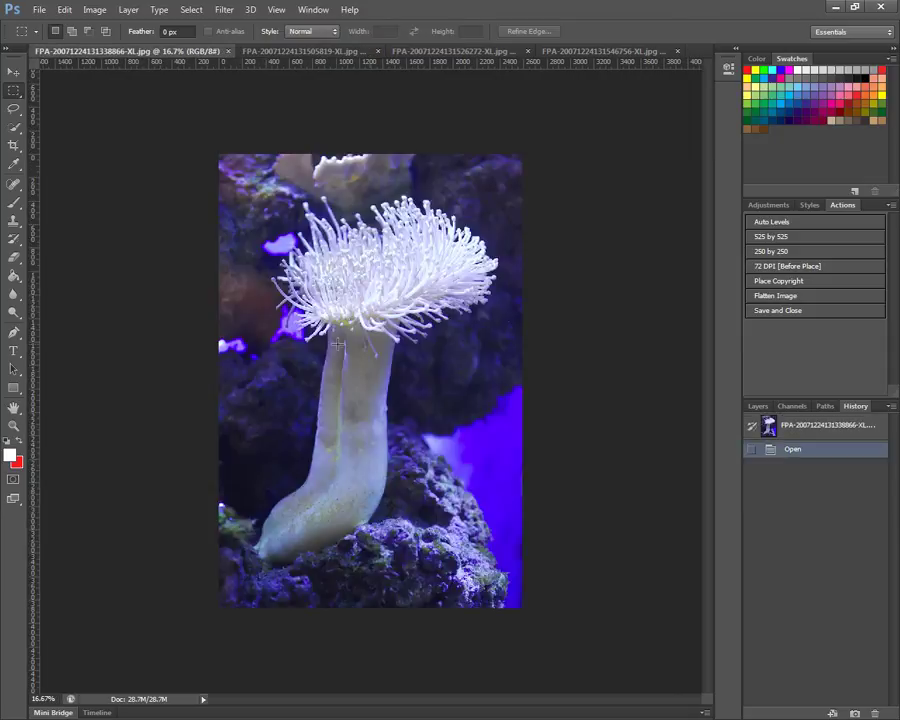
click(462, 52)
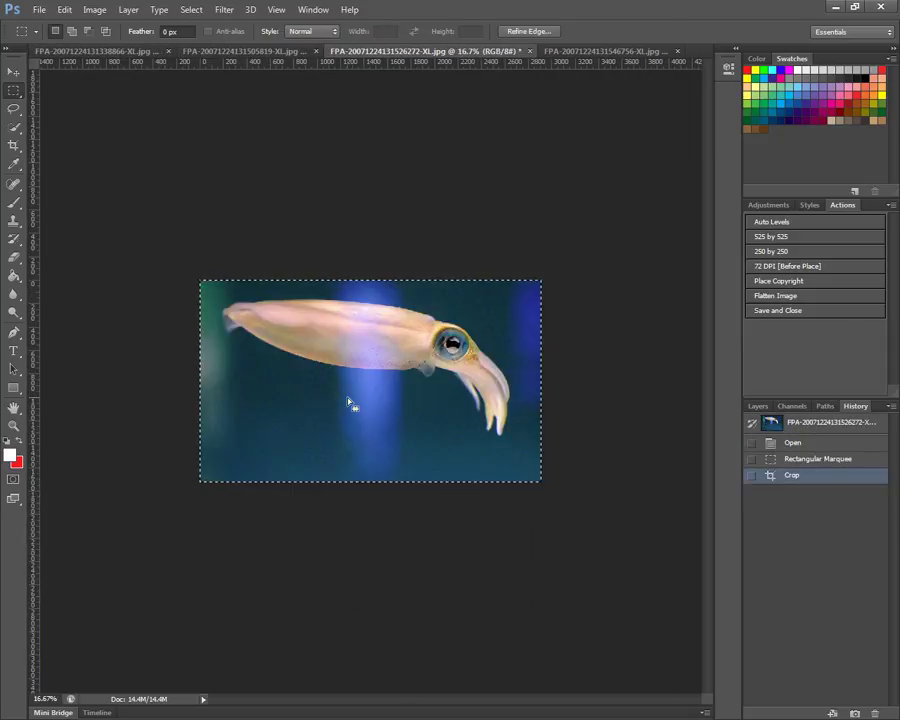
click(596, 52)
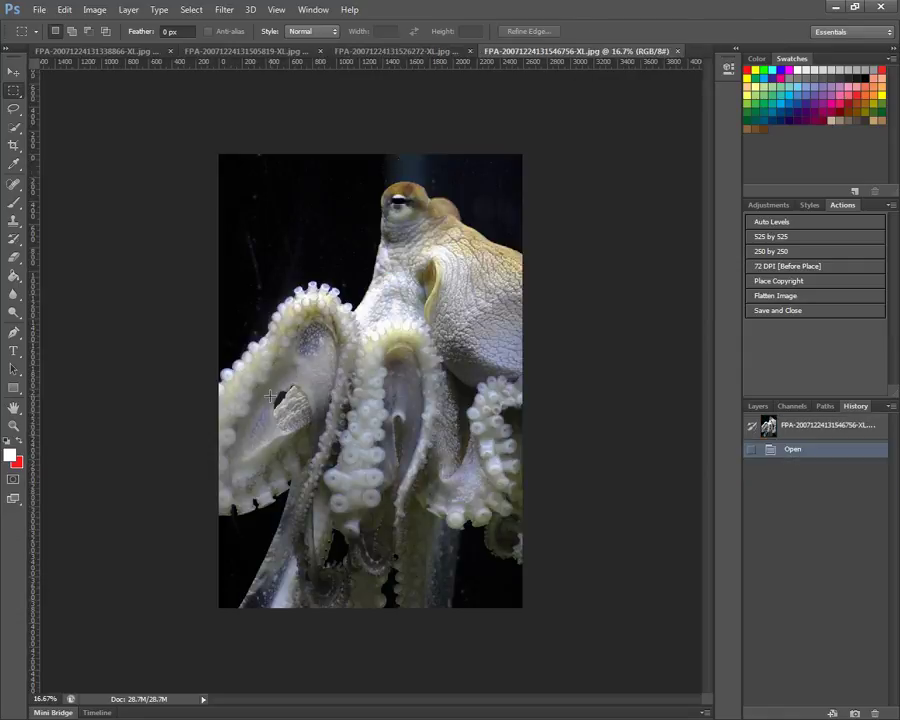
Make the uncropped 28.7M anemone photo the active image again
click(113, 53)
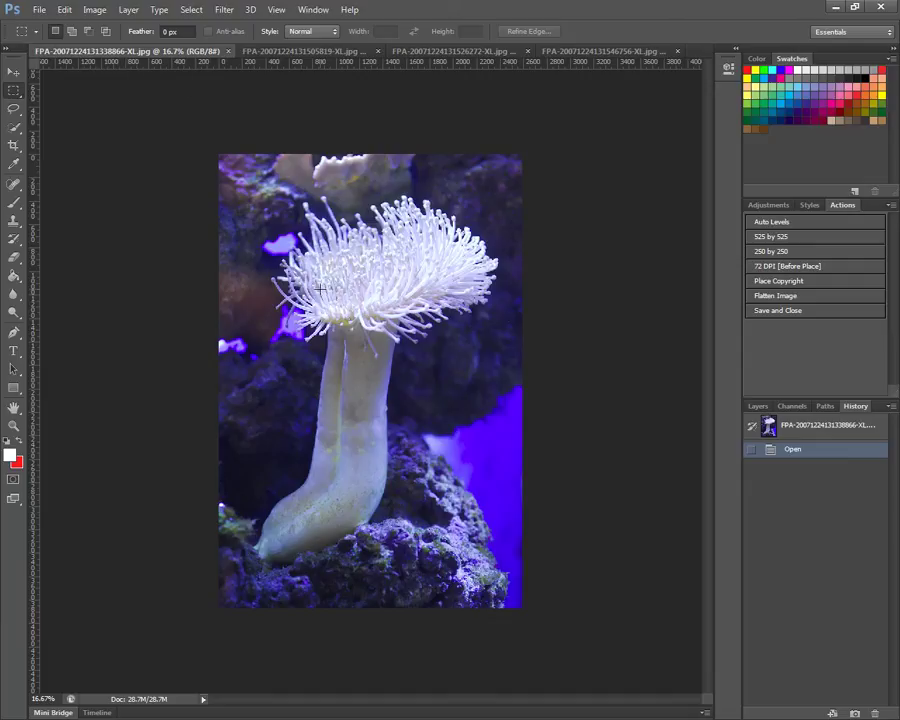
Resize the anemone photo to 500 px high and view it at actual pixels
click(95, 12)
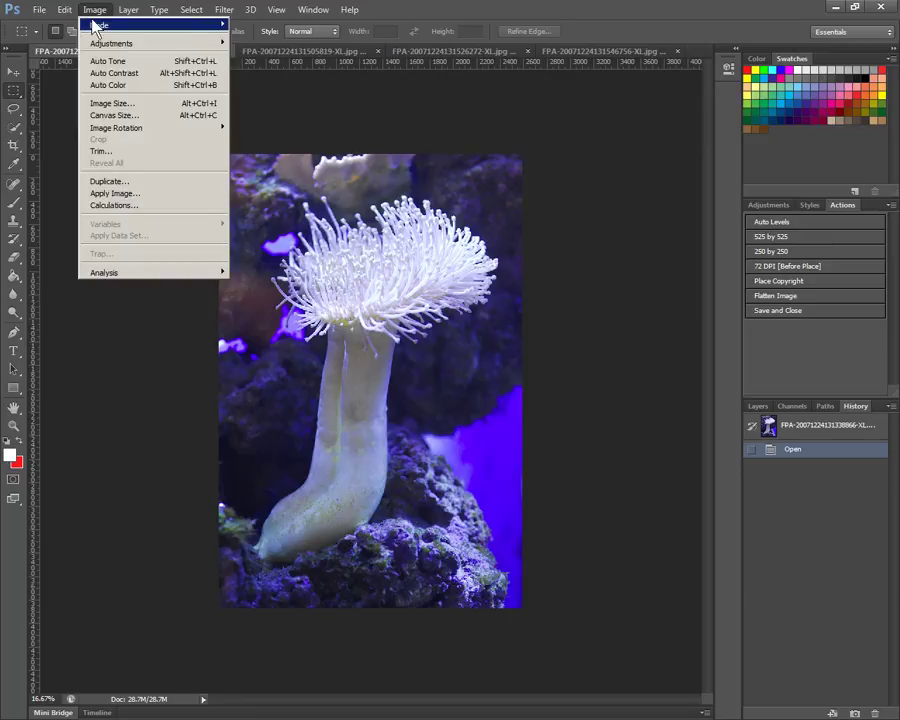
click(102, 107)
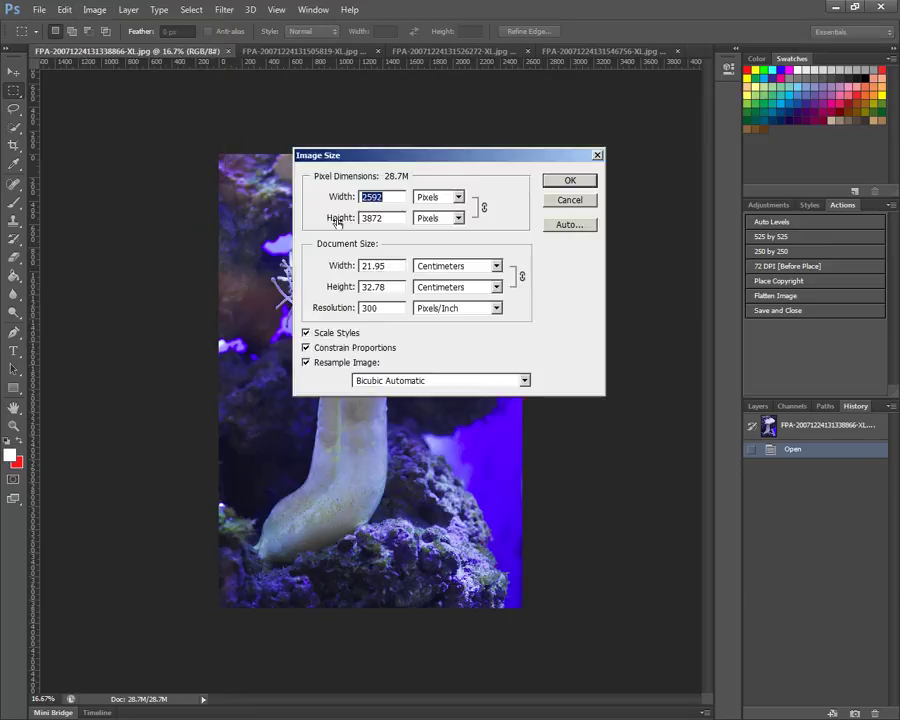
double_click(367, 218)
text(500)
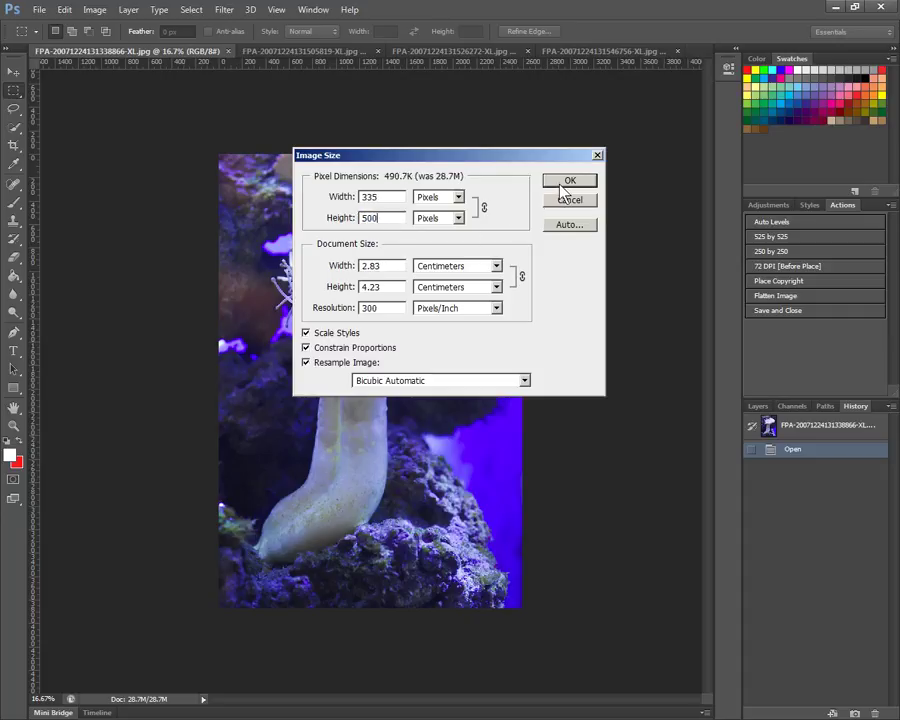
click(564, 184)
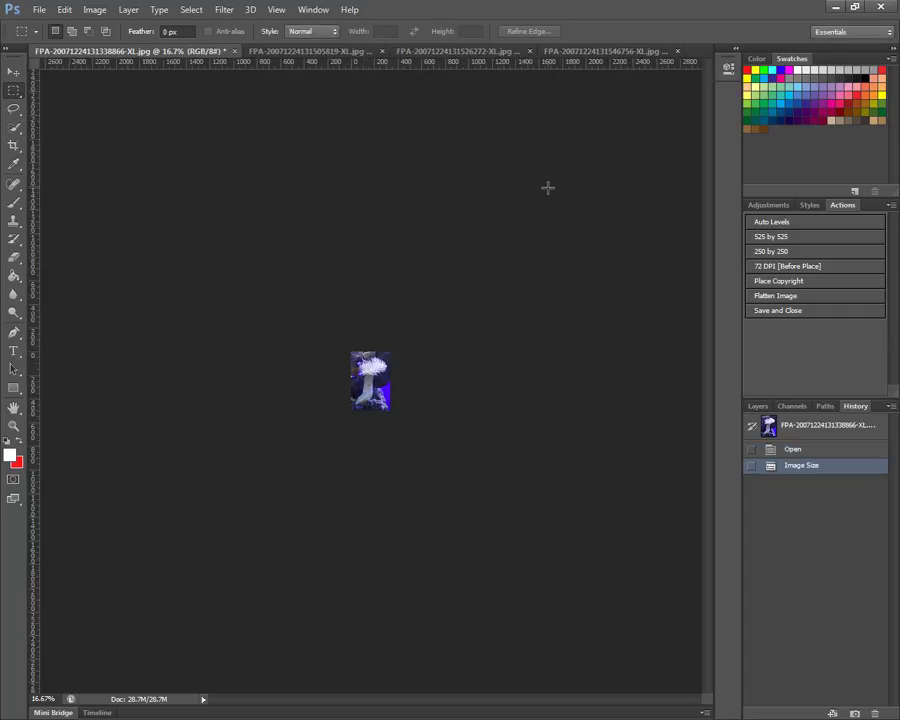
click(276, 10)
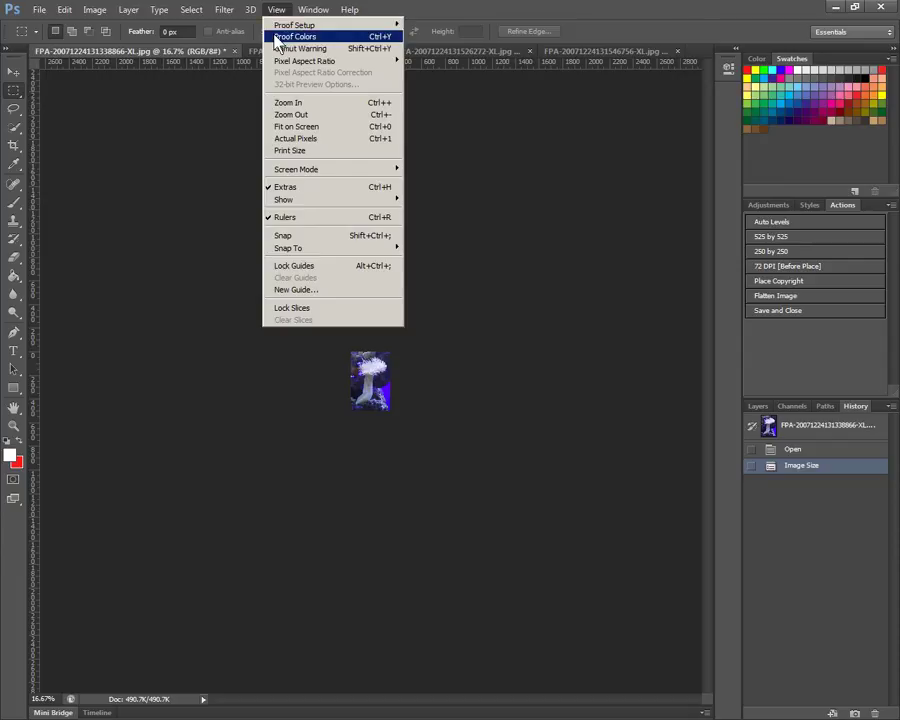
click(290, 139)
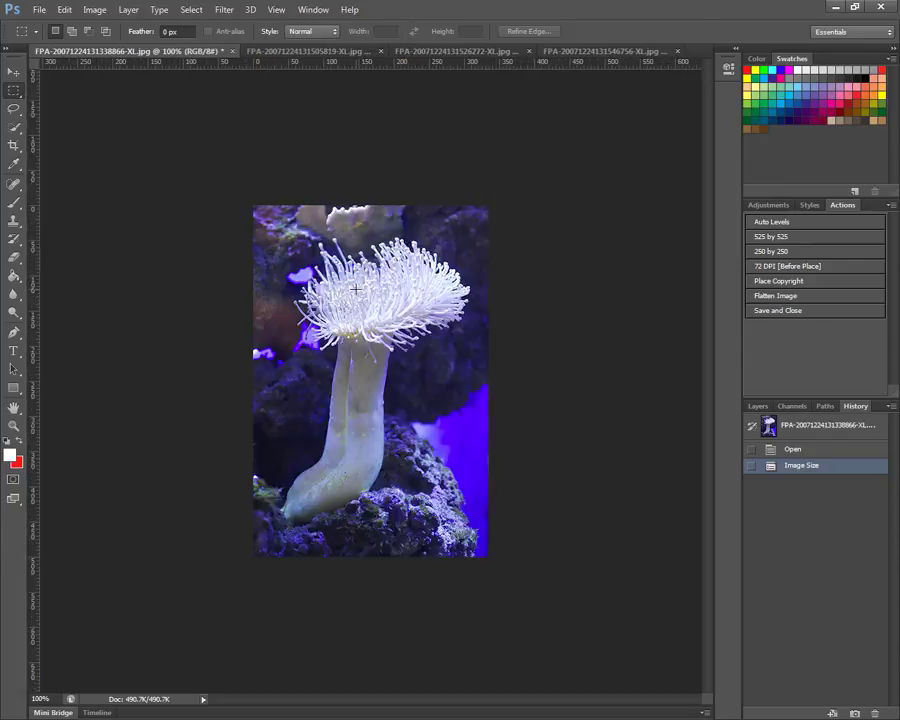
Resize the red fish photo to 500 px high (517 × 500) and view it at actual pixels
click(290, 54)
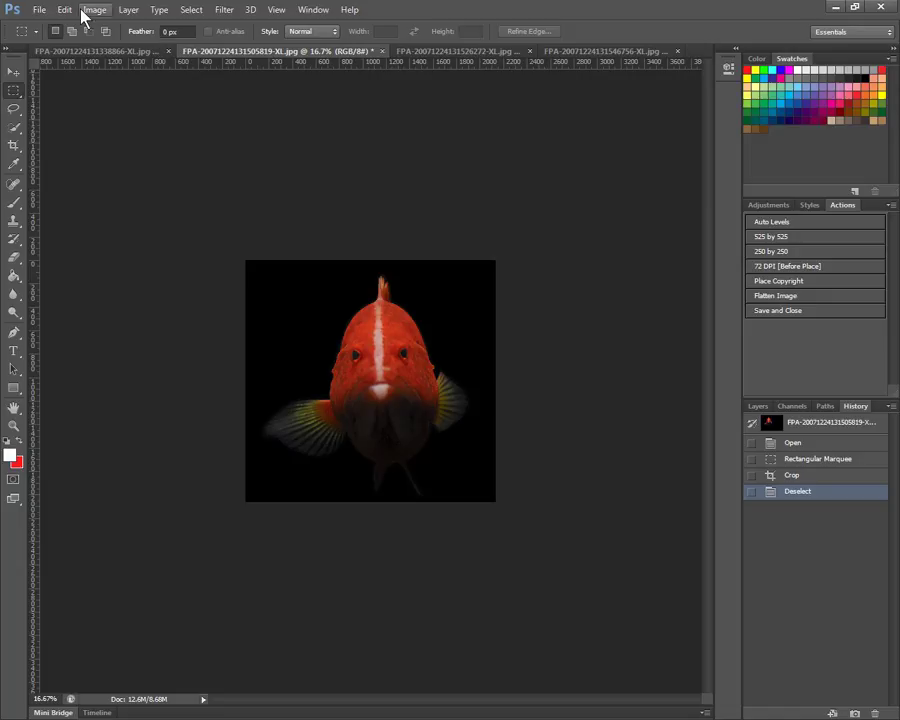
click(88, 10)
click(110, 103)
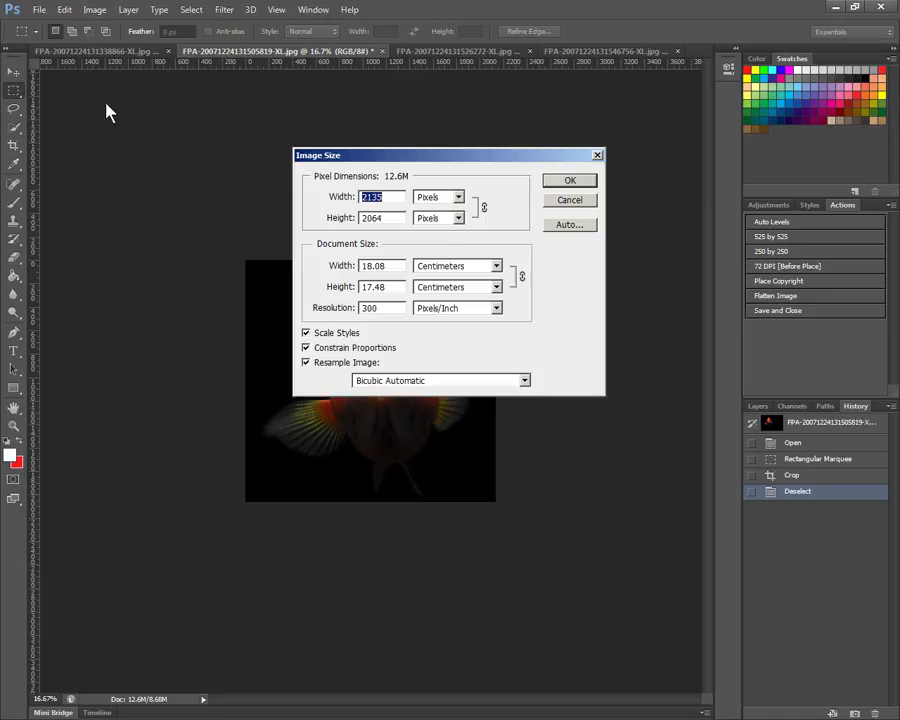
double_click(370, 218)
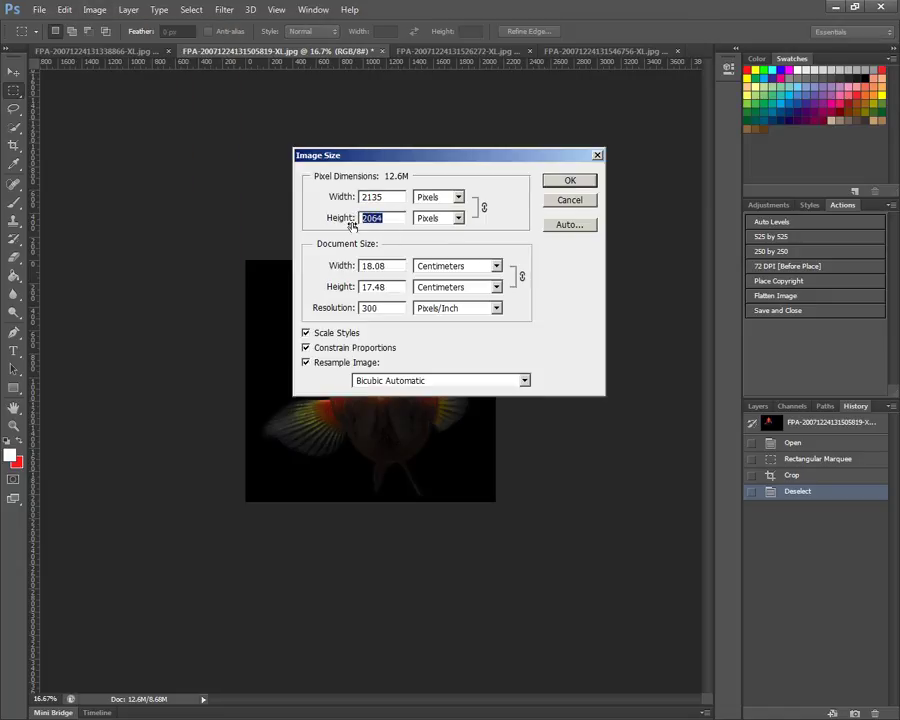
text(500)
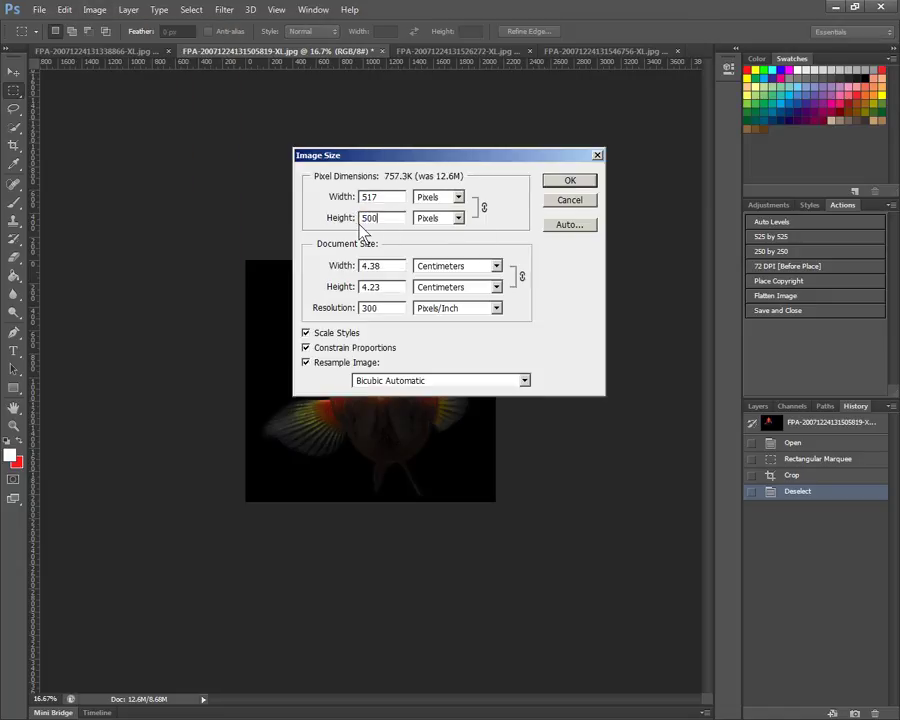
click(566, 182)
click(273, 12)
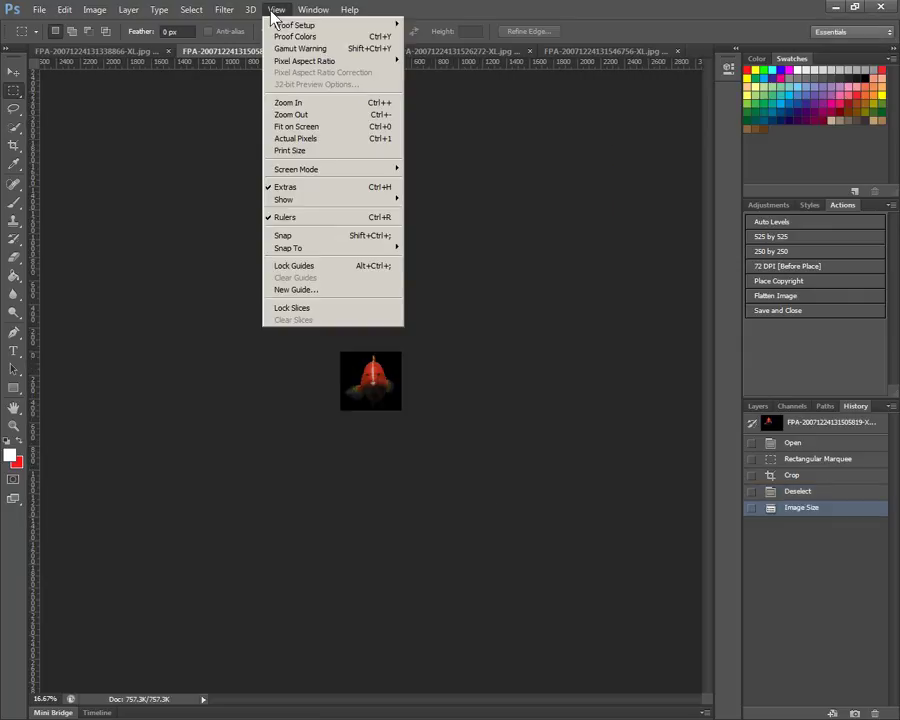
click(289, 139)
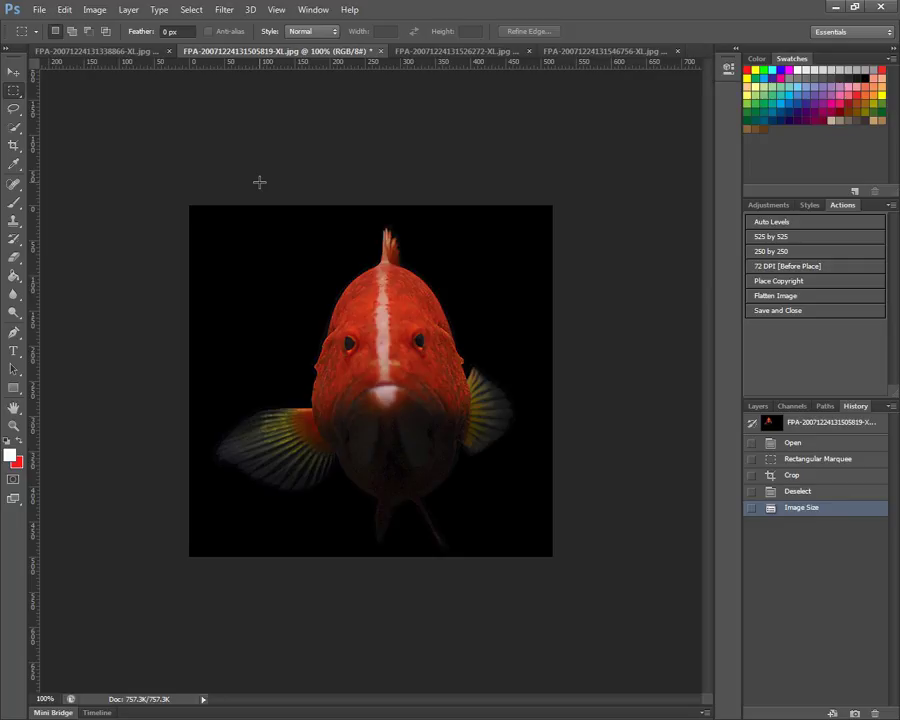
Resize the squid photo to 500 px high and view it at actual pixels
click(412, 51)
click(94, 12)
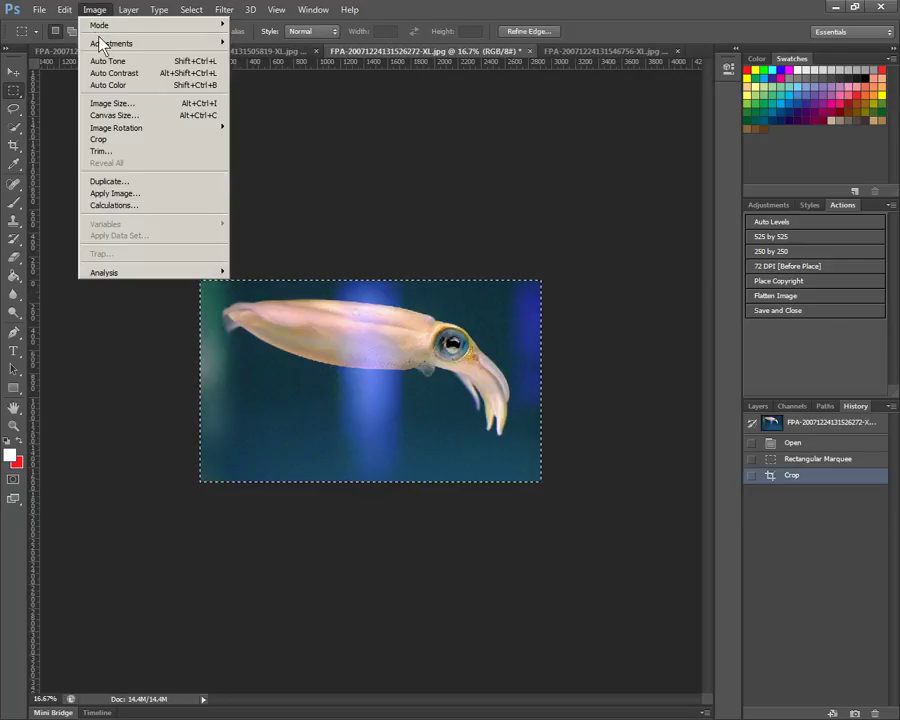
click(108, 104)
key(Tab)
text(500)
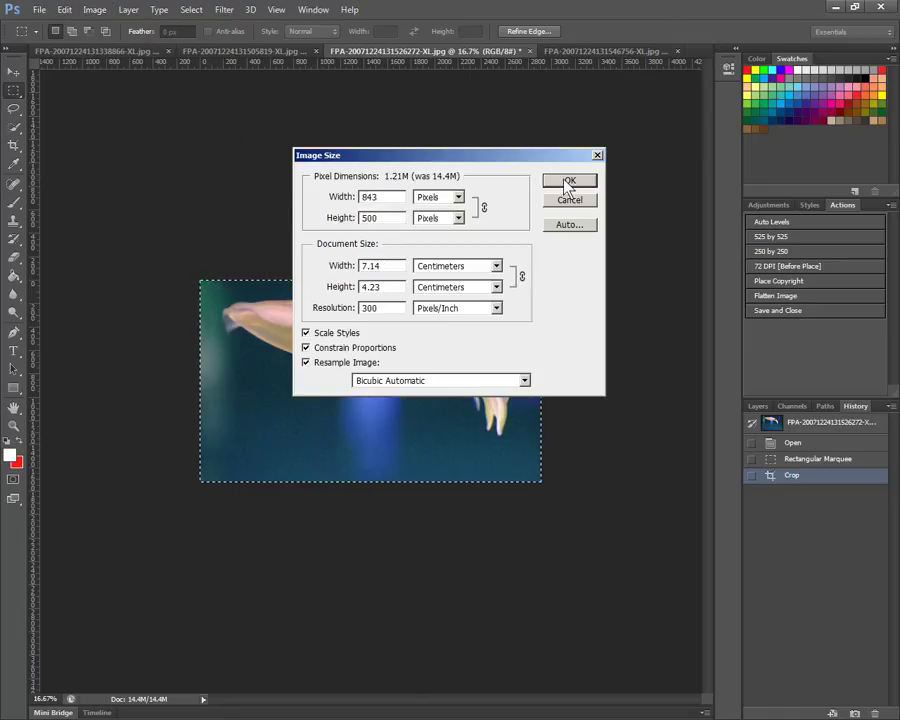
click(564, 180)
click(276, 10)
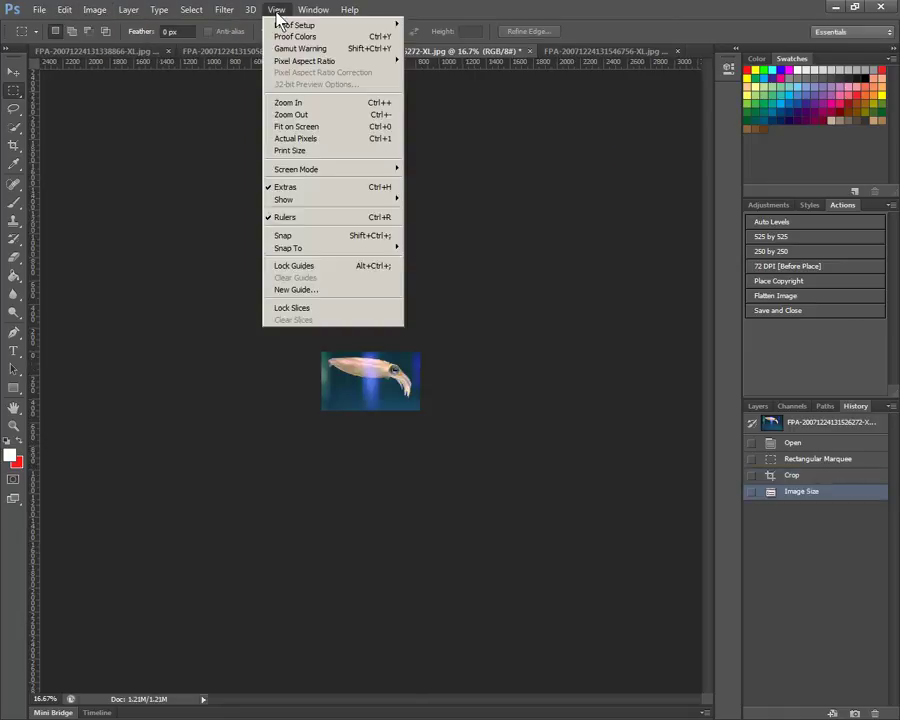
click(292, 138)
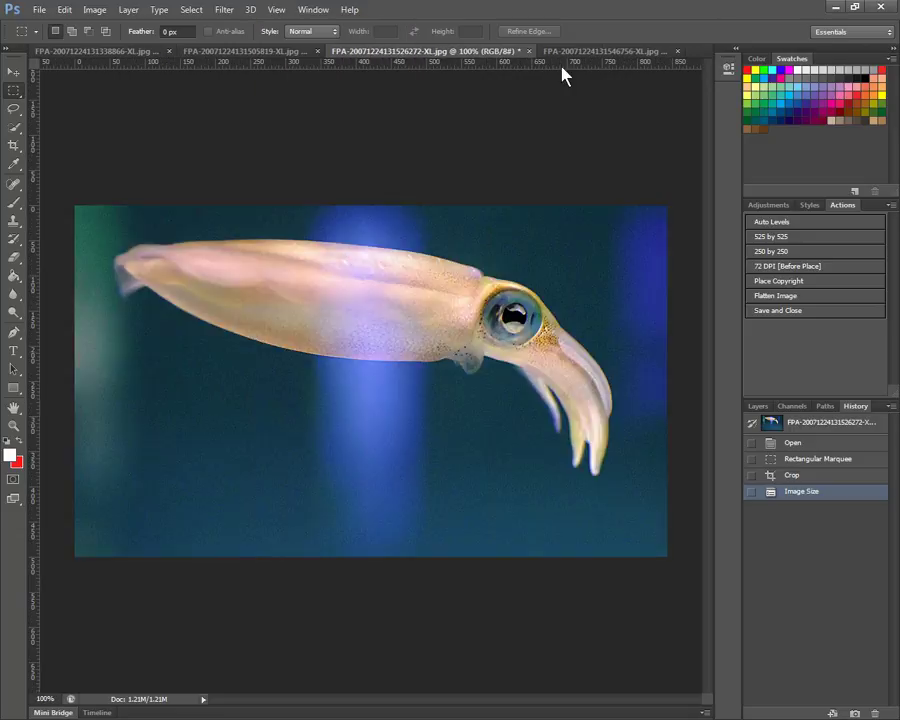
Resize the octopus photo to 500 px high and view it at actual pixels
click(568, 52)
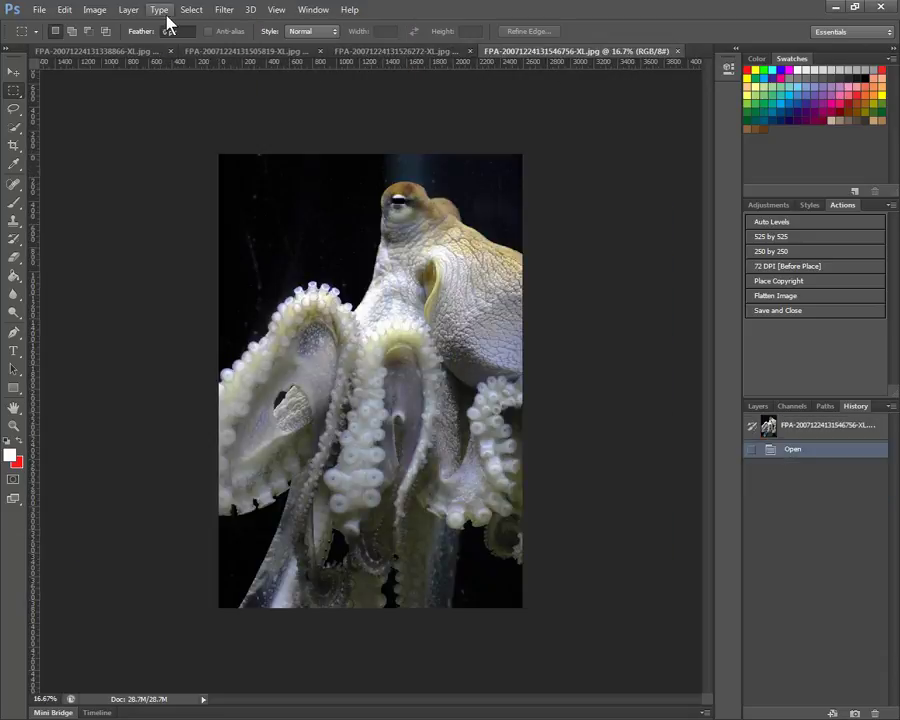
click(103, 14)
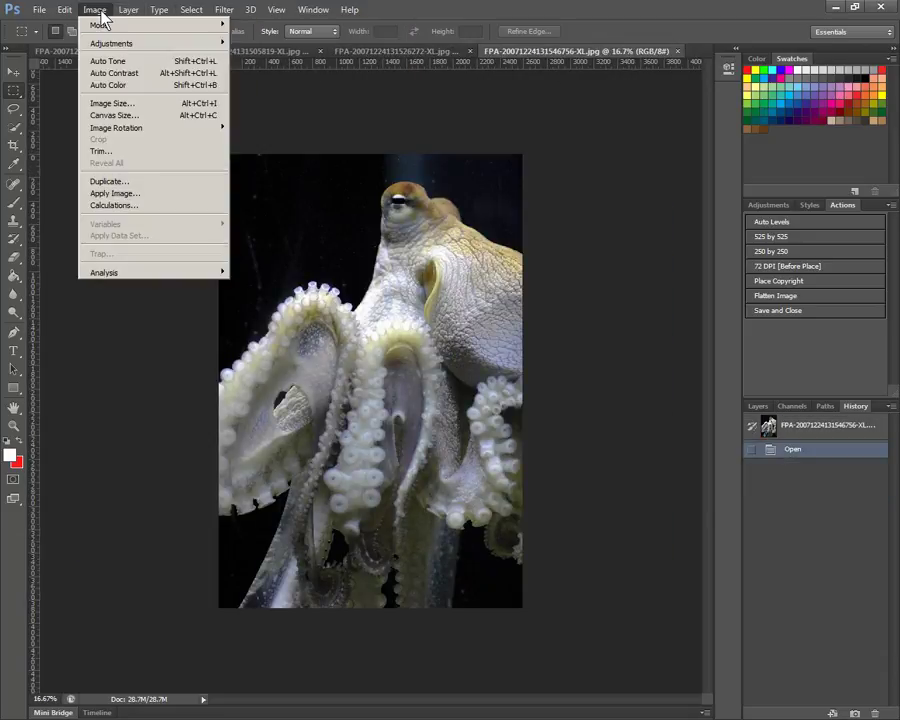
click(115, 103)
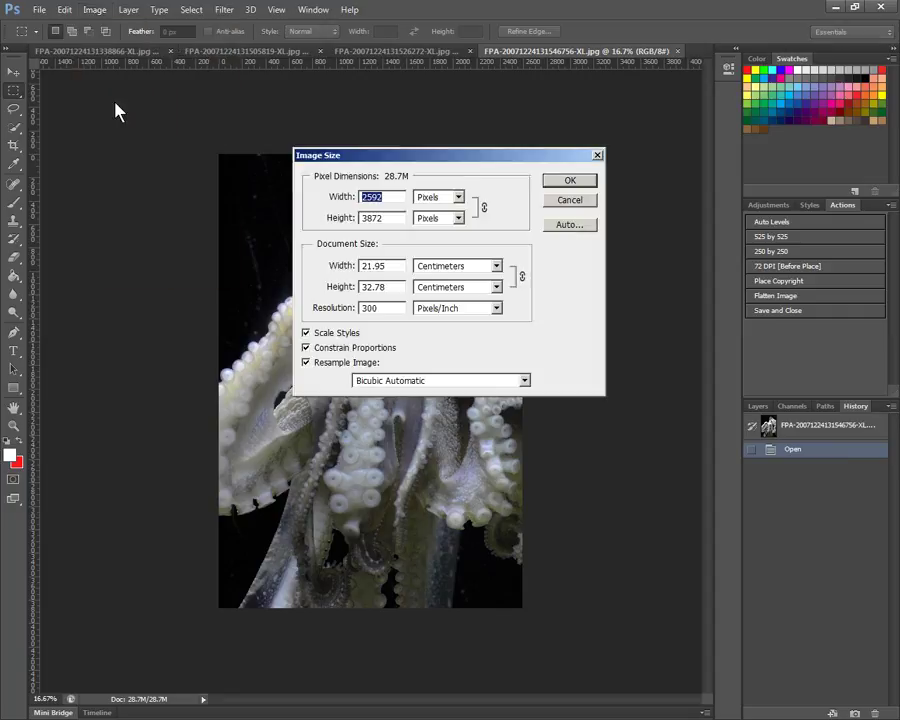
key(Tab)
text(500)
click(569, 181)
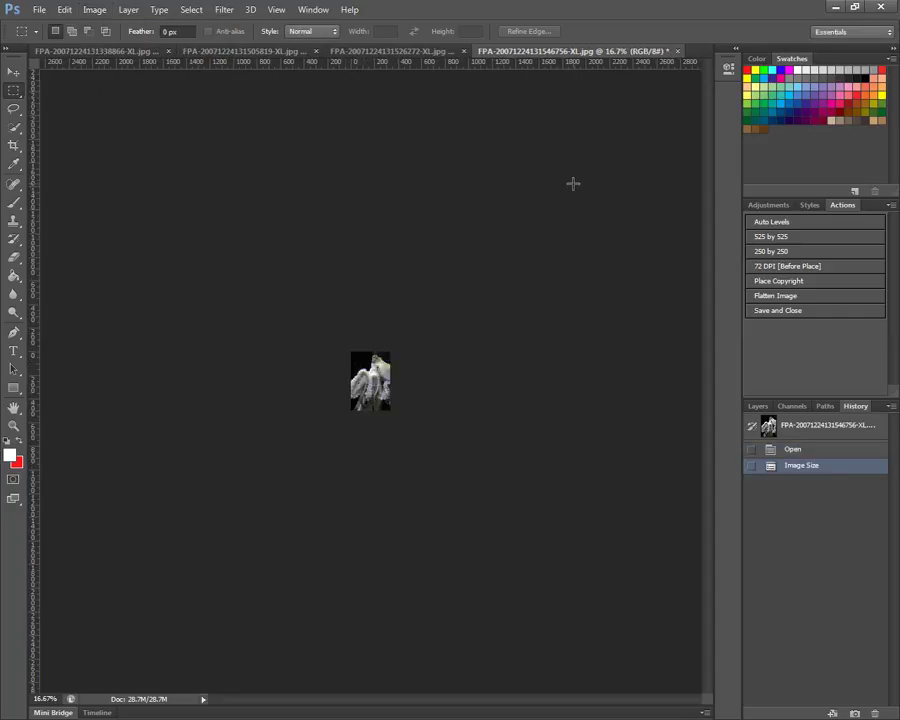
click(281, 12)
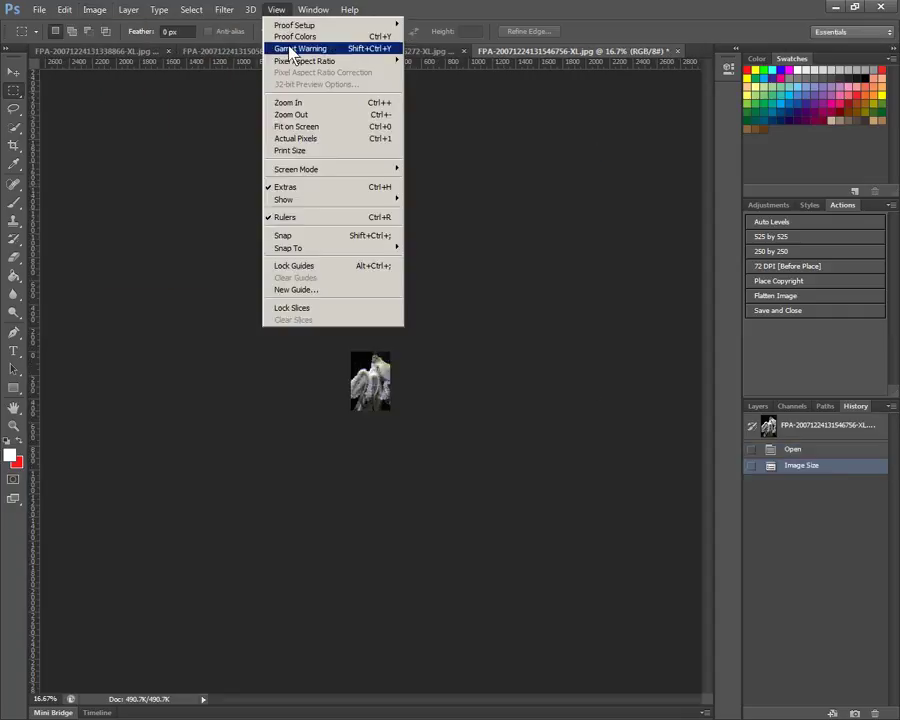
click(299, 140)
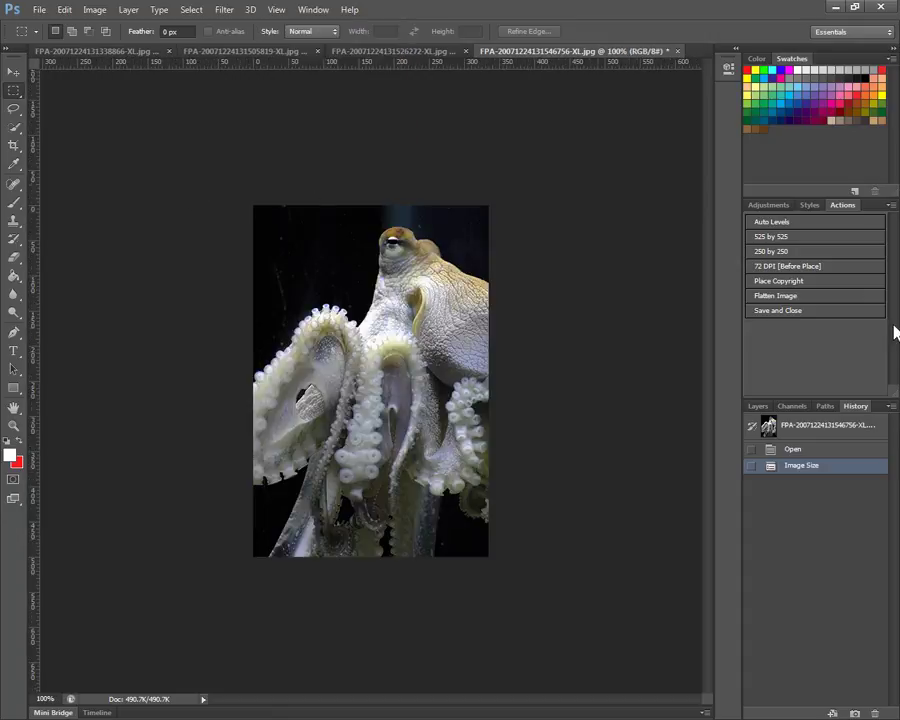
Confirm the red fish photo is 517 × 500 px without changing it, then return to the anemone
click(98, 54)
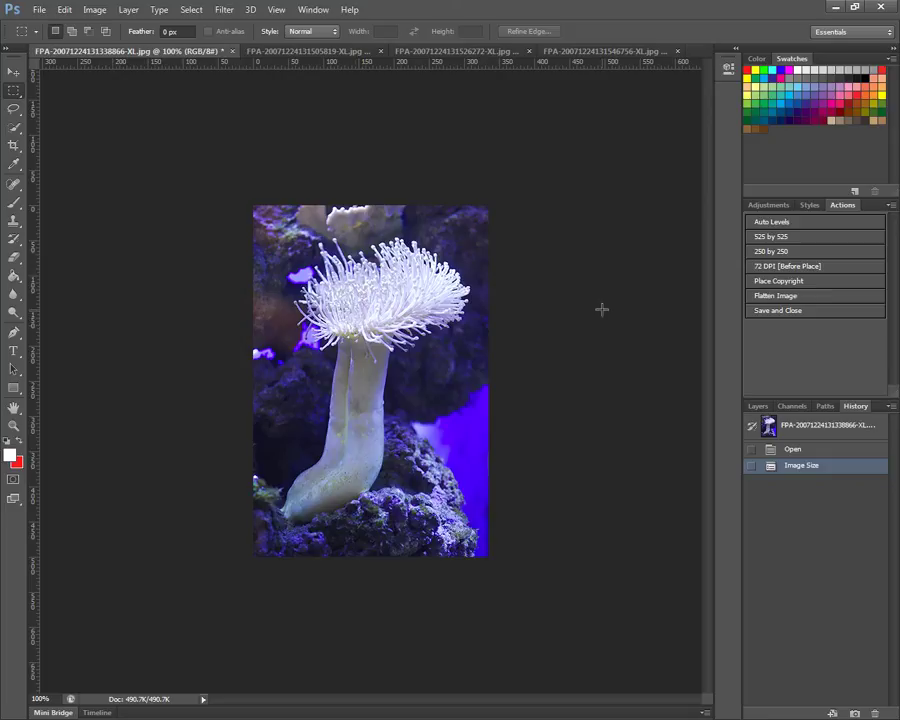
click(290, 52)
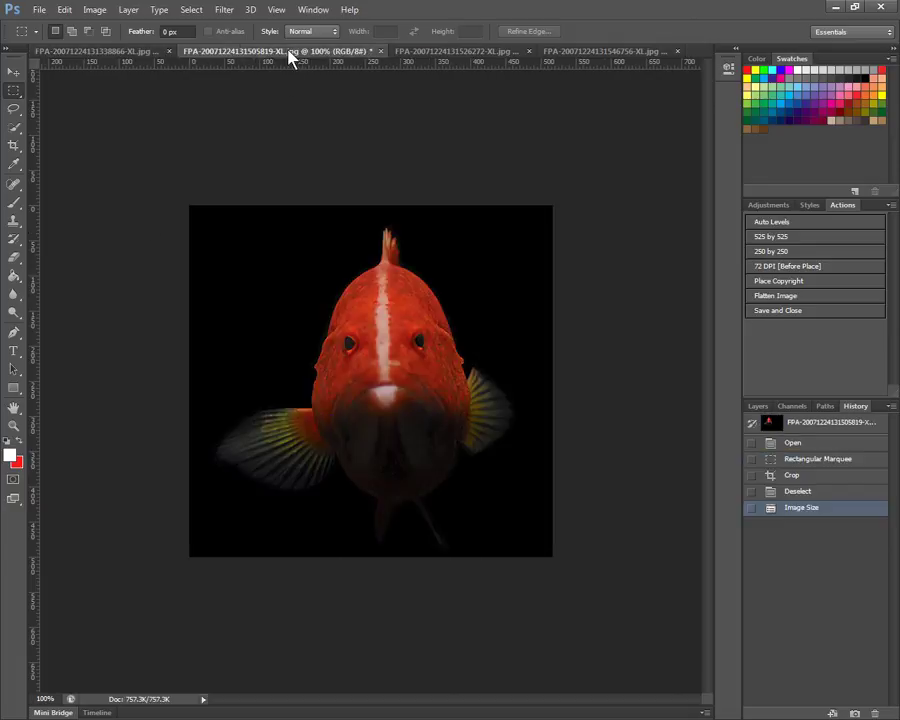
click(92, 12)
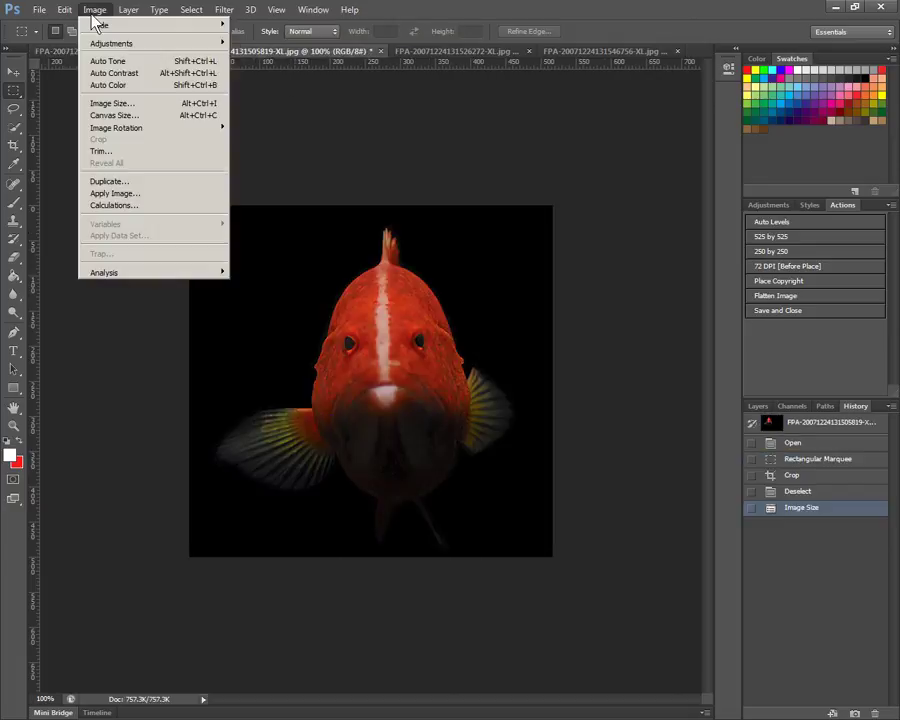
click(112, 103)
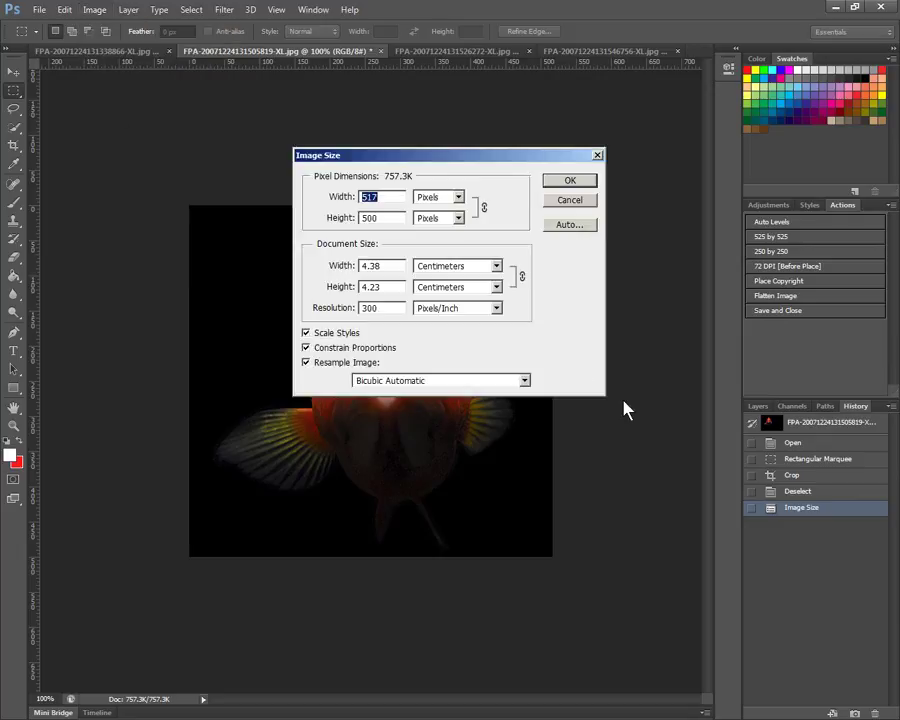
click(584, 199)
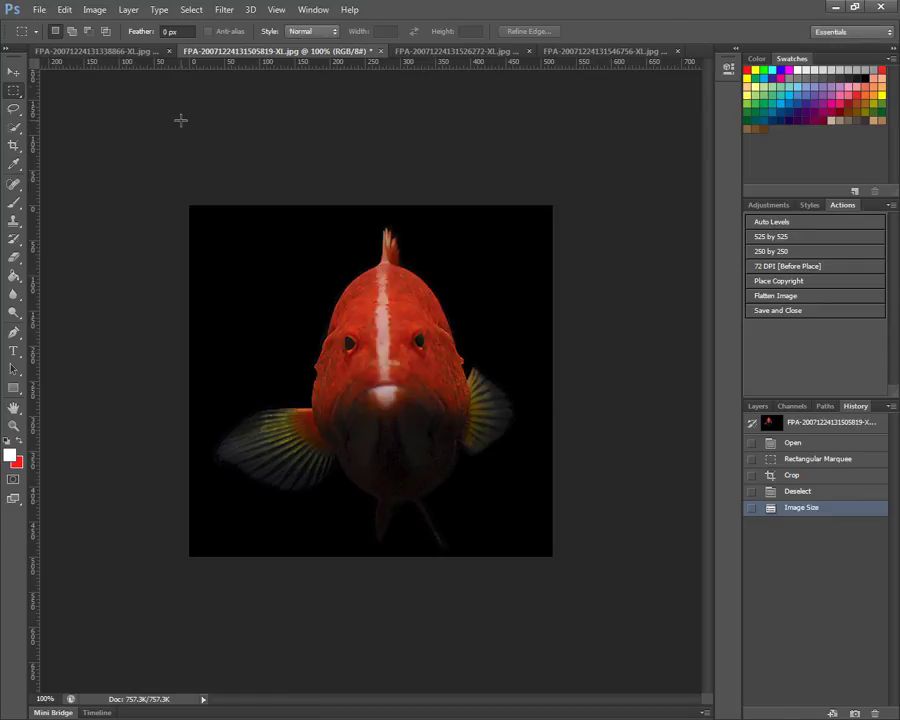
click(110, 53)
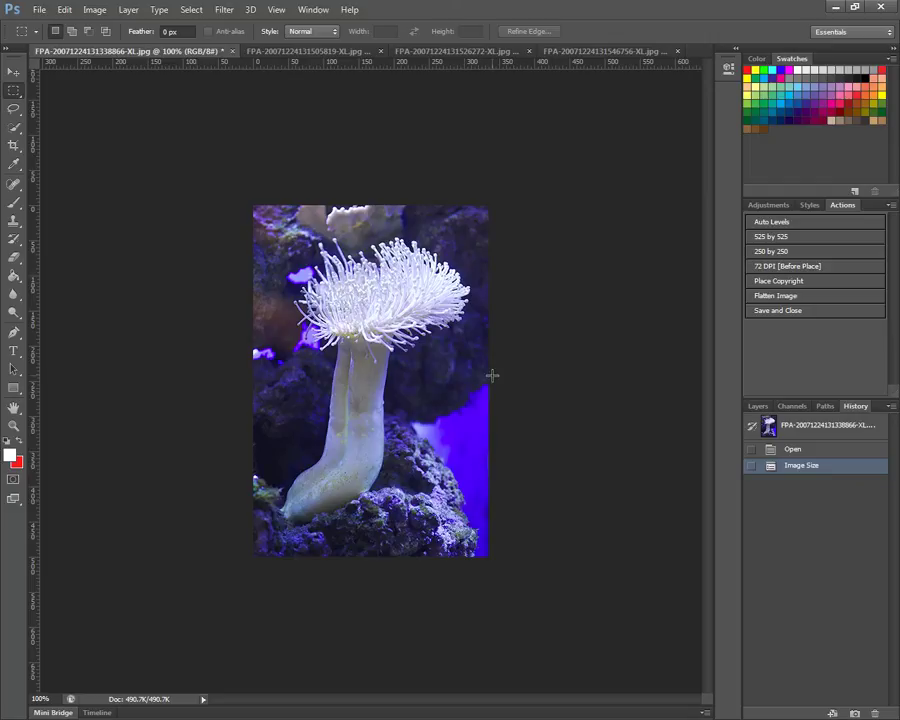
click(93, 10)
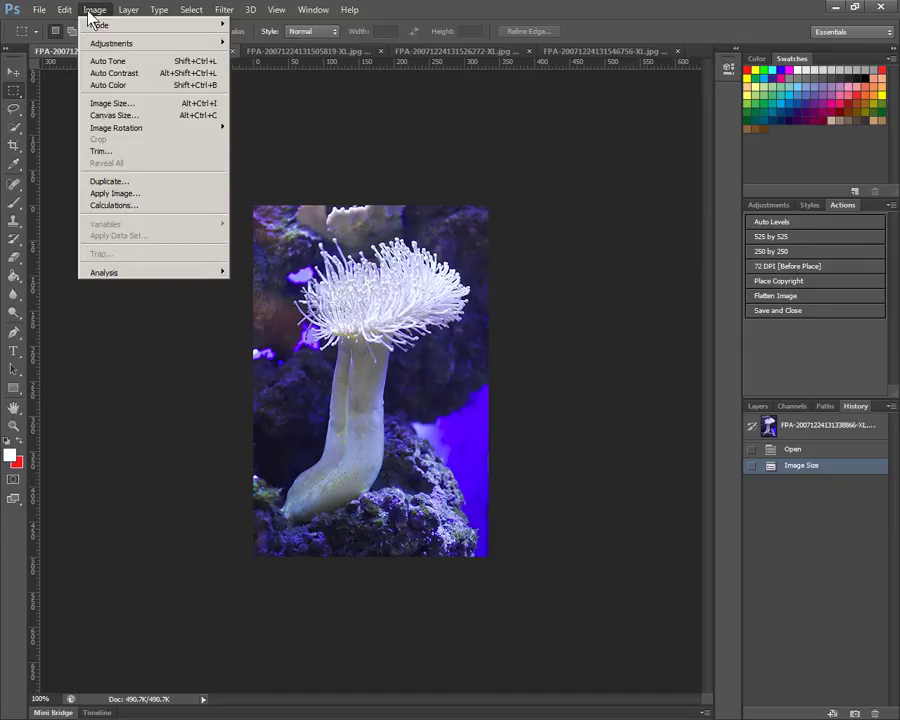
Extend the anemone canvas from 335 to 852 px wide, anchored left, filled with red
click(114, 117)
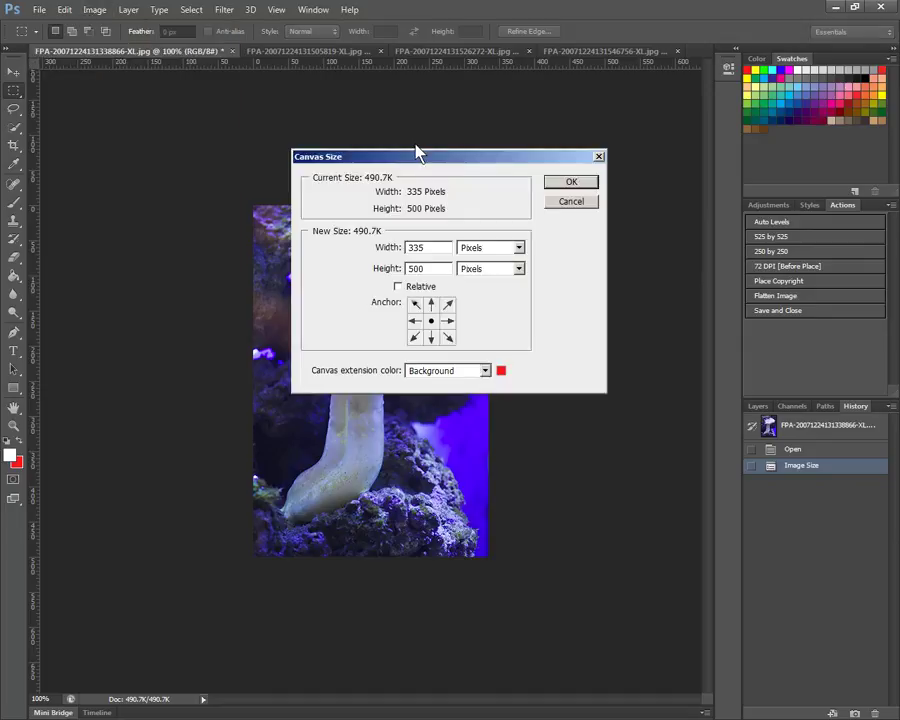
drag(414, 155, 233, 121)
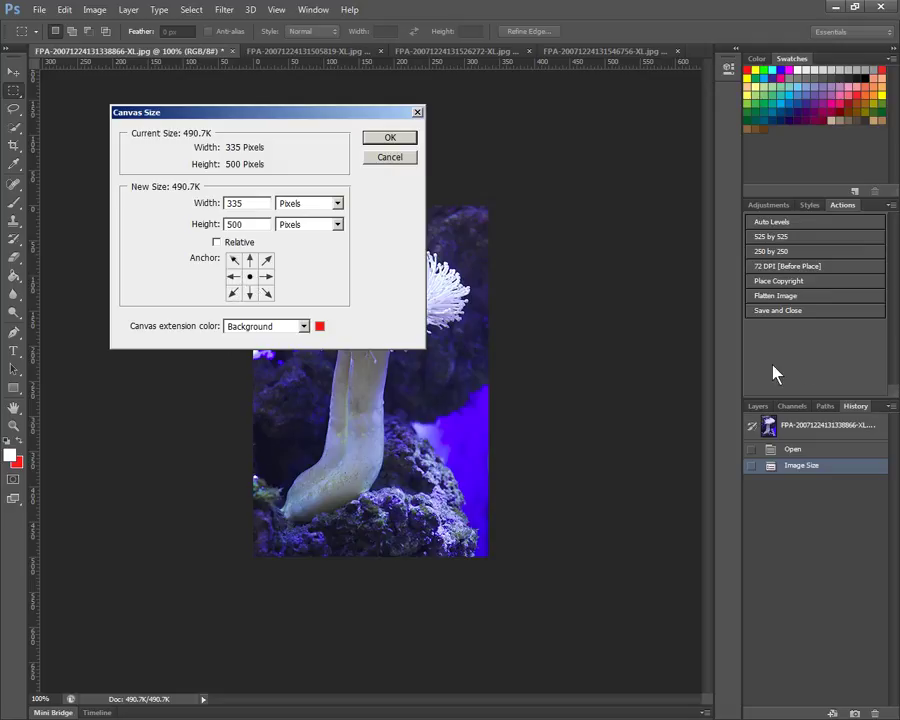
click(233, 276)
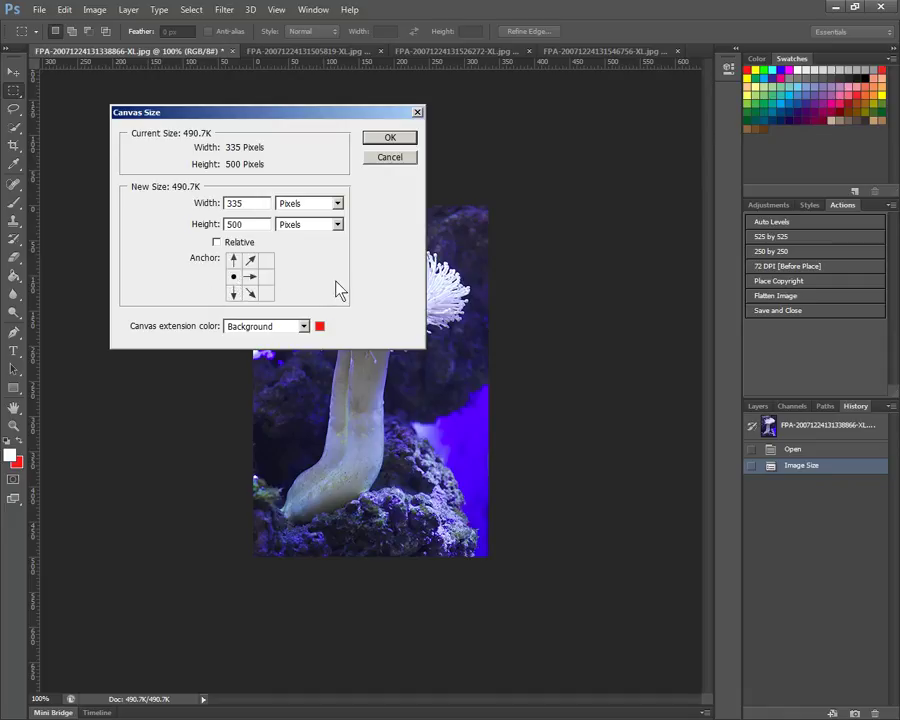
double_click(241, 203)
text(852)
click(391, 138)
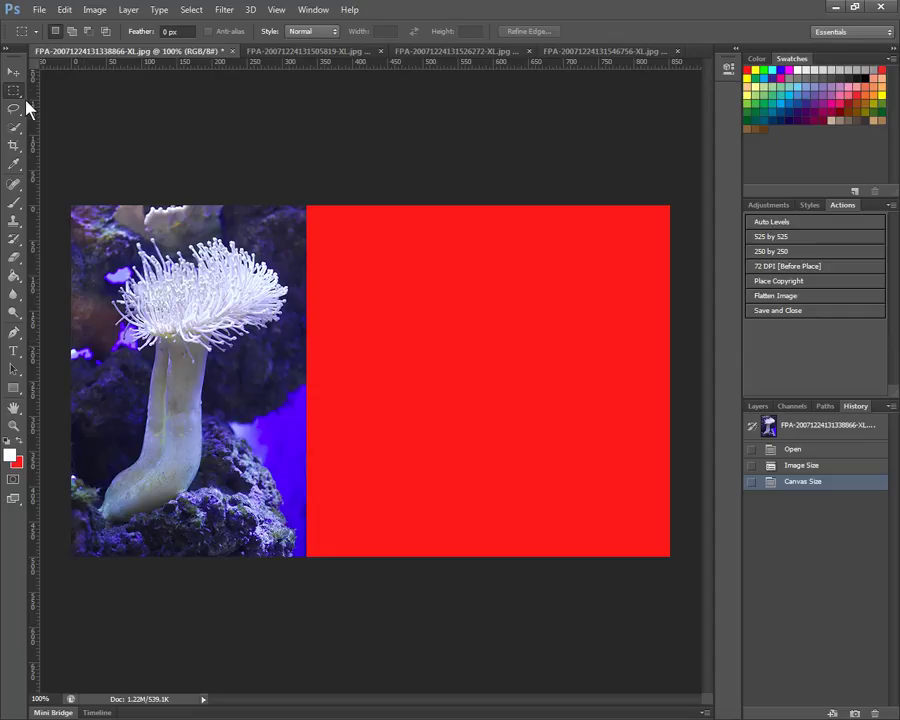
Select the red extension area using the Magic Wand at tolerance 0
click(14, 129)
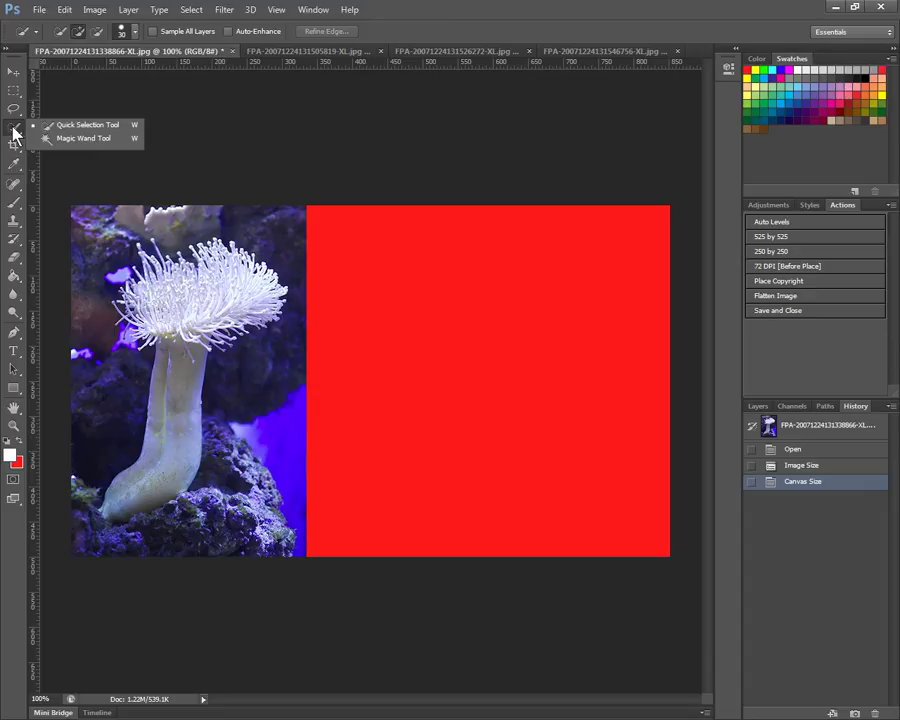
click(70, 139)
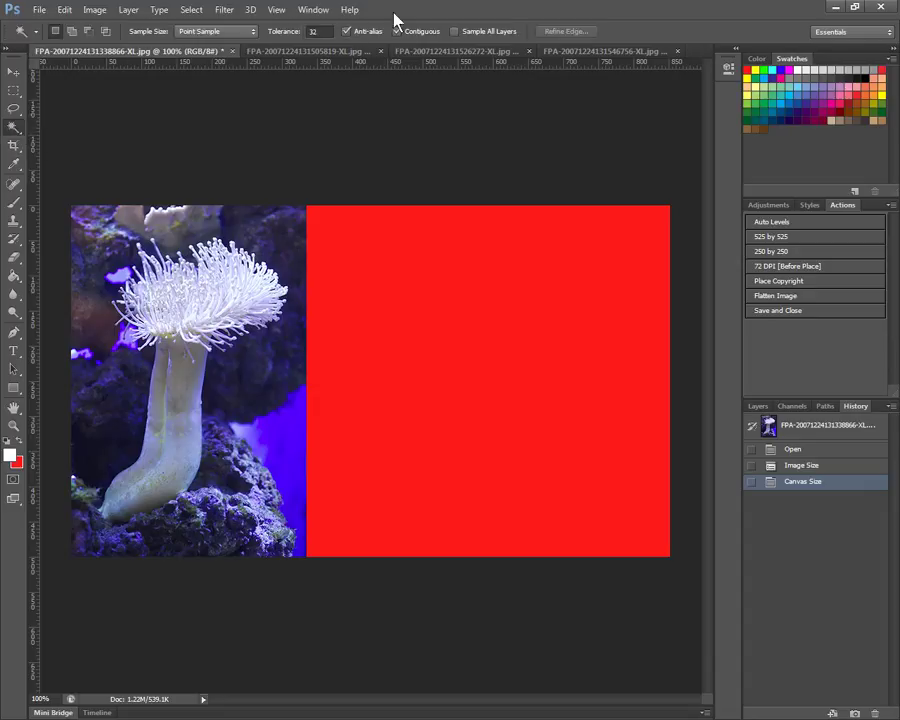
click(312, 31)
click(470, 295)
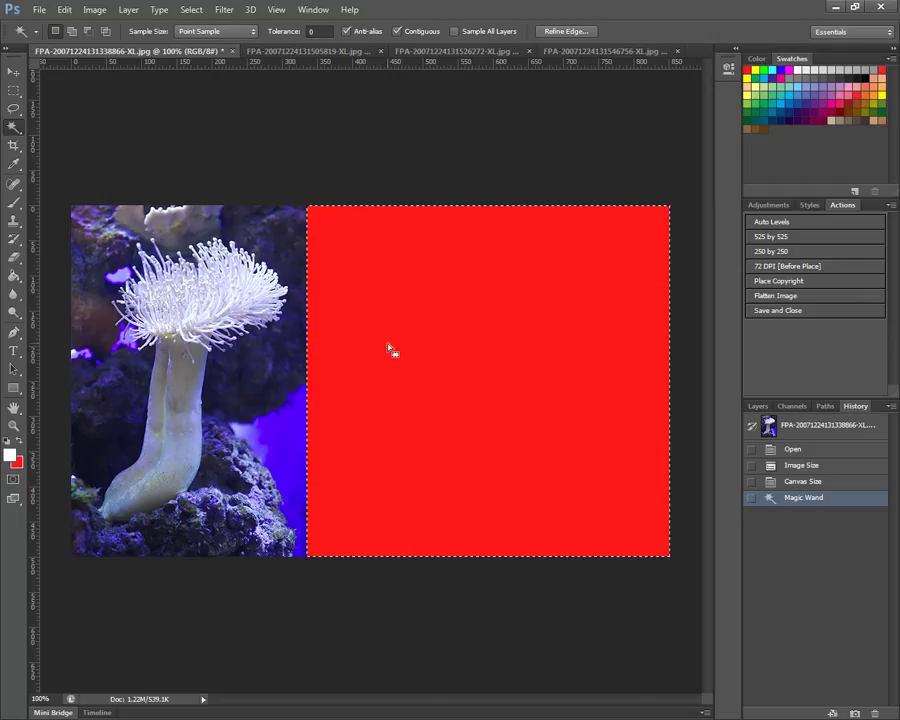
Copy the entire red fish photo and paste it as a new layer in the anemone document
click(304, 51)
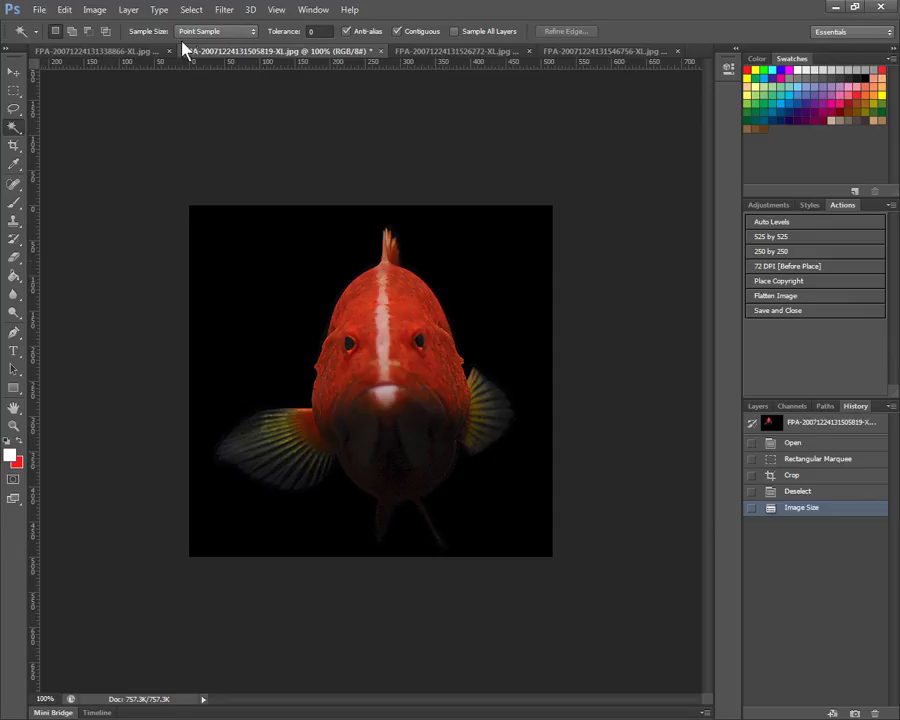
click(66, 12)
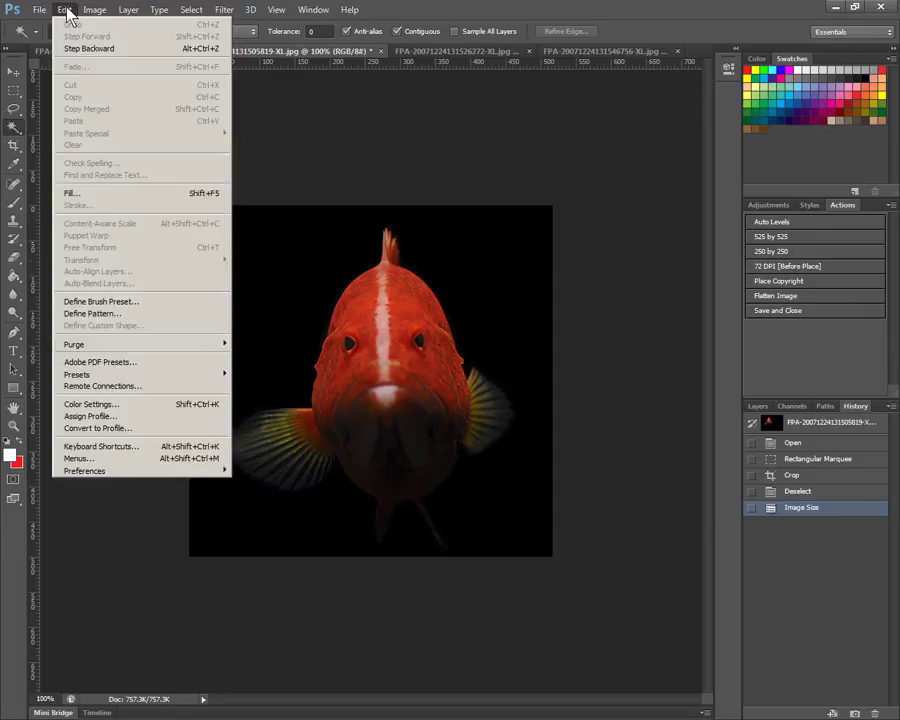
mouse_move(153, 18)
click(193, 26)
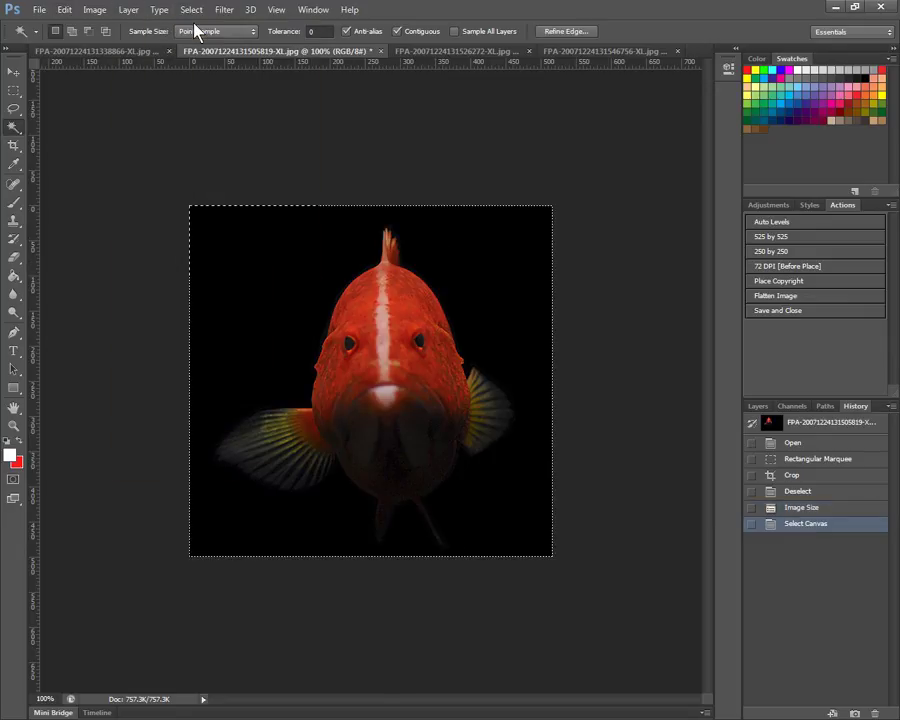
click(65, 12)
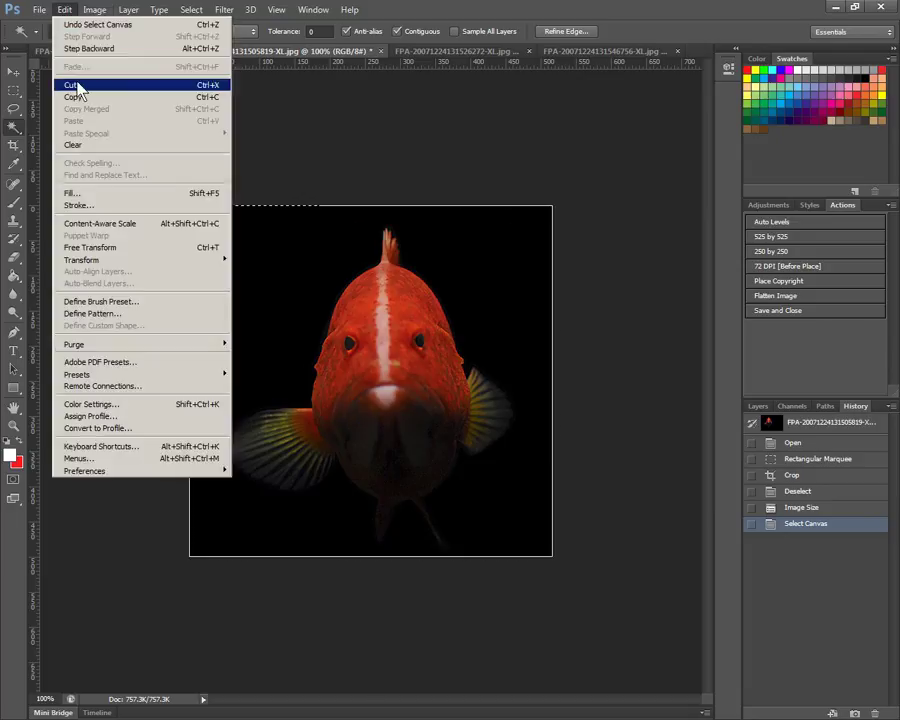
click(80, 98)
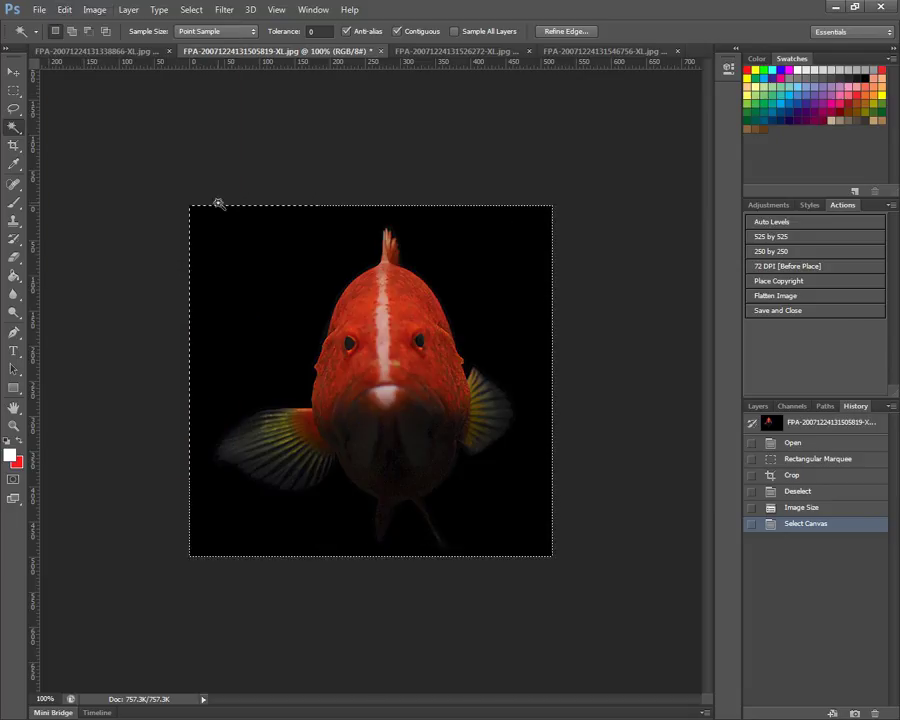
click(124, 52)
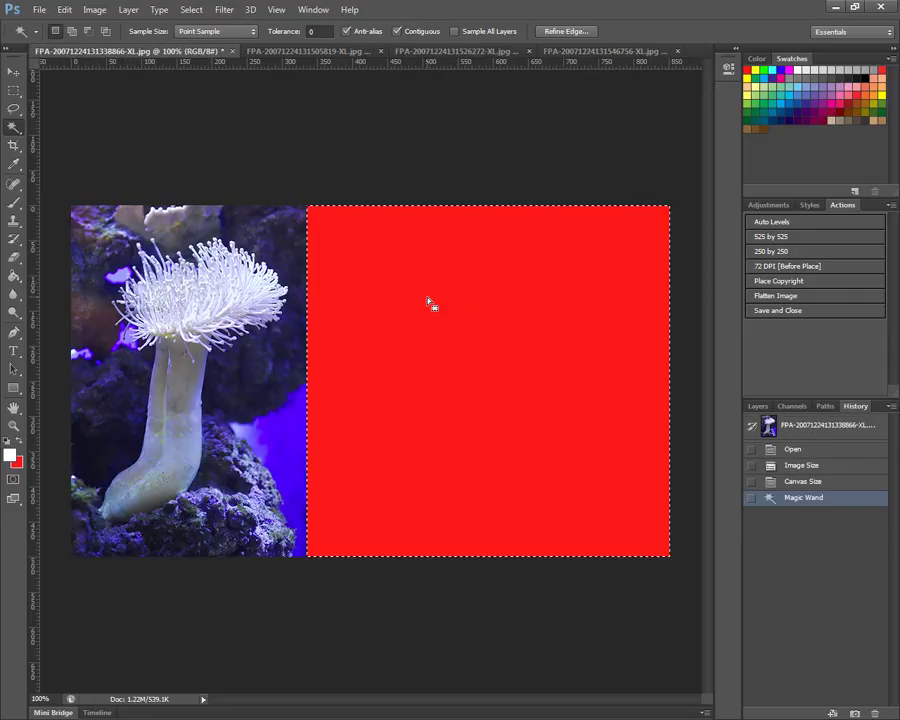
click(64, 10)
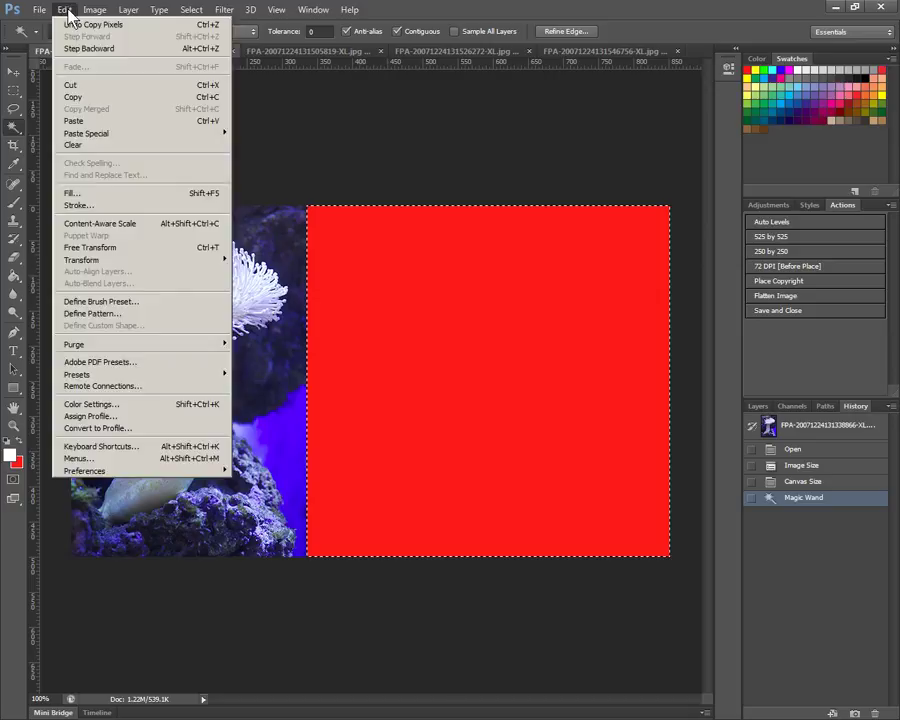
click(79, 121)
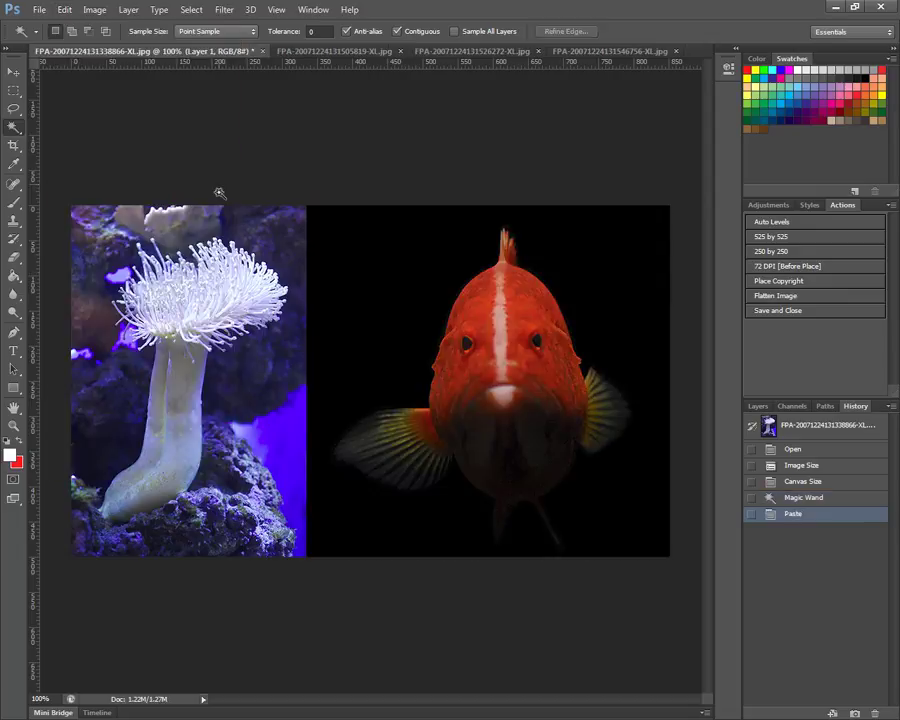
Close the red fish photo, discarding its unsaved changes
click(332, 52)
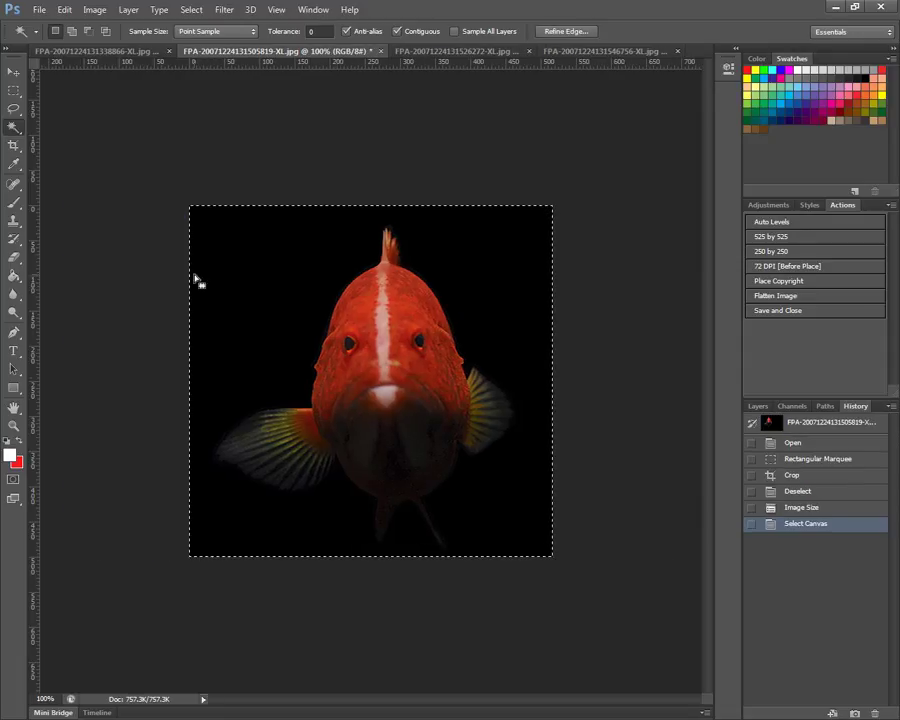
click(369, 51)
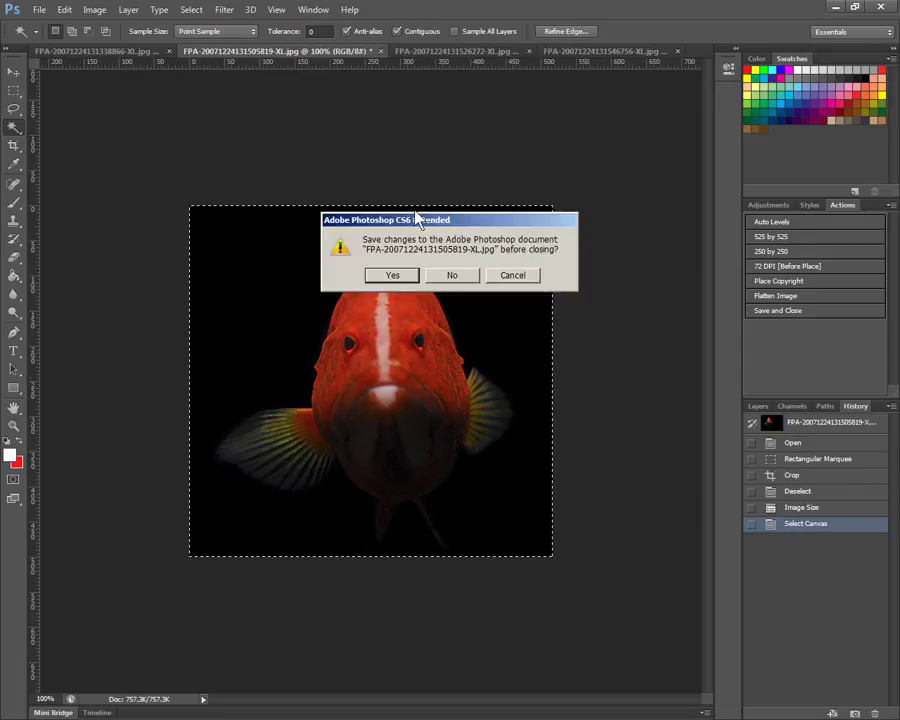
click(457, 275)
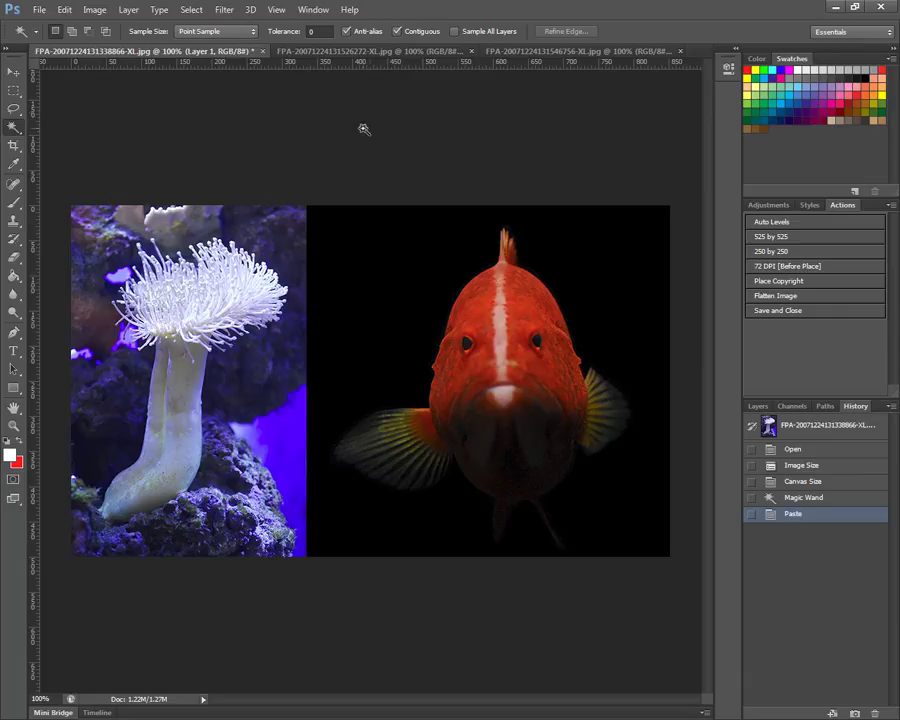
Confirm the squid photo is 843 × 500 px, leave it unchanged, and return to the anemone strip
click(391, 54)
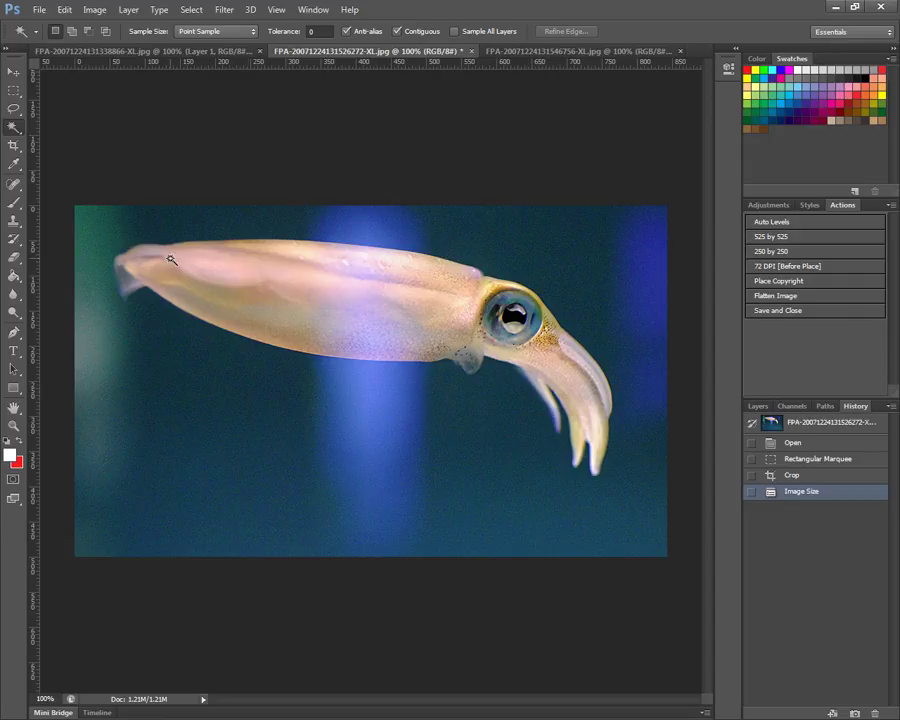
click(94, 12)
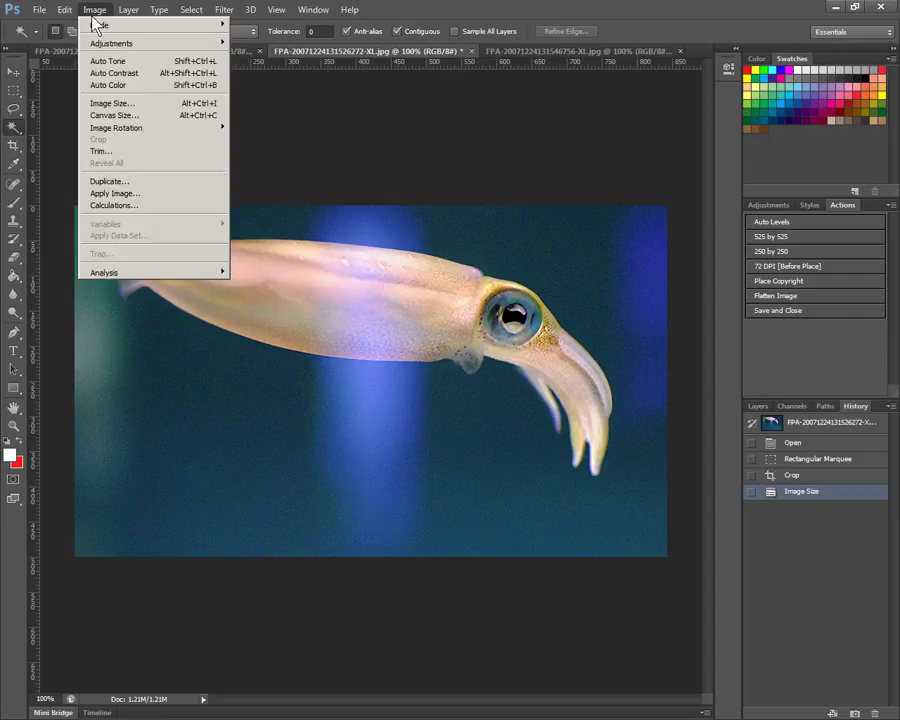
click(104, 103)
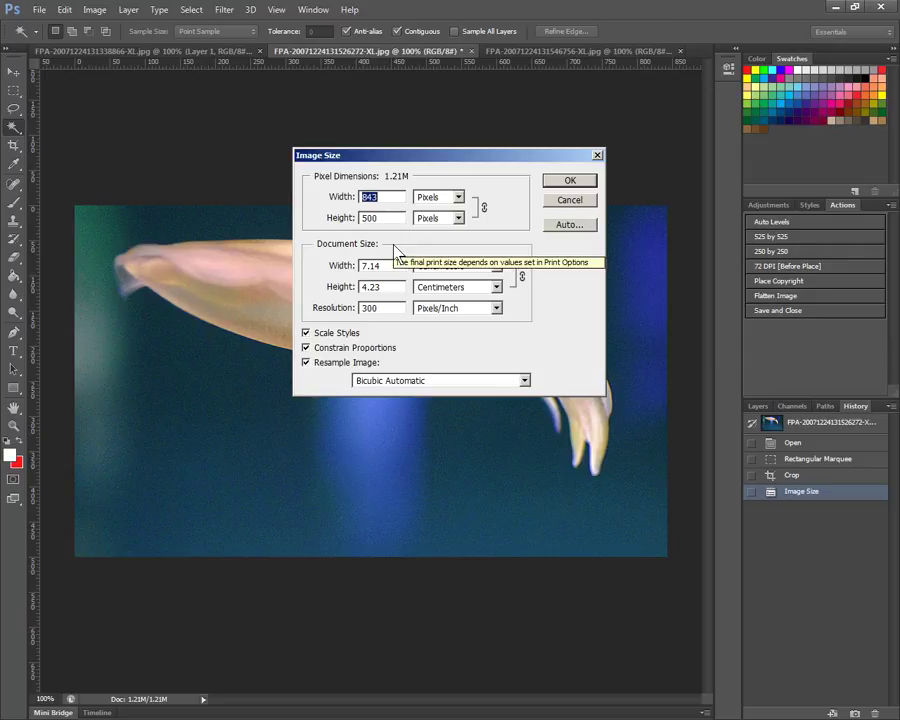
click(569, 200)
click(120, 51)
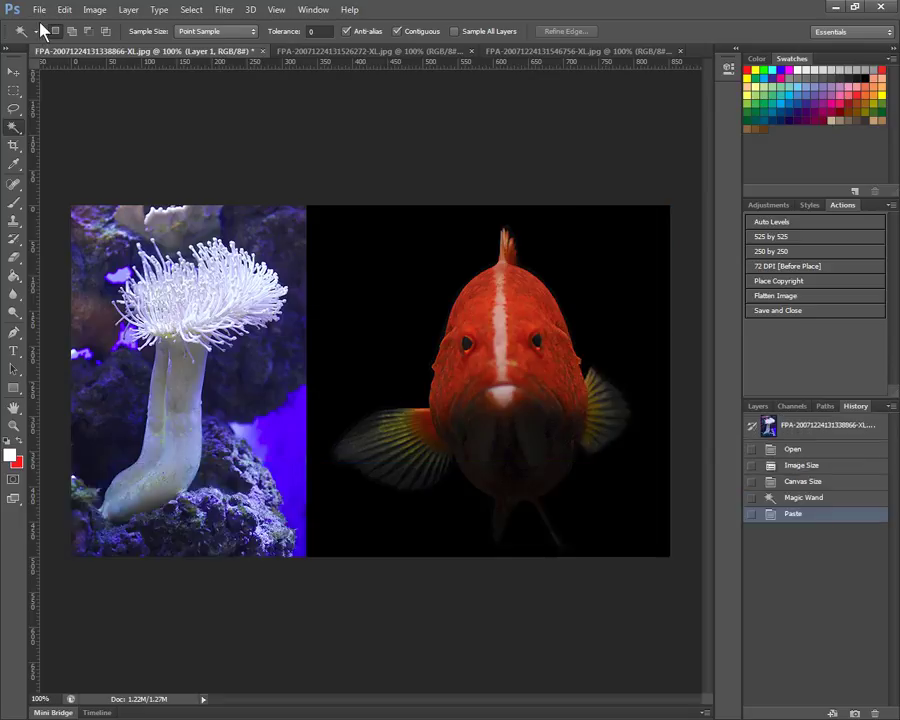
Set the canvas width to 1695 pixels with a left-middle anchor, replacing the 852 width
click(95, 10)
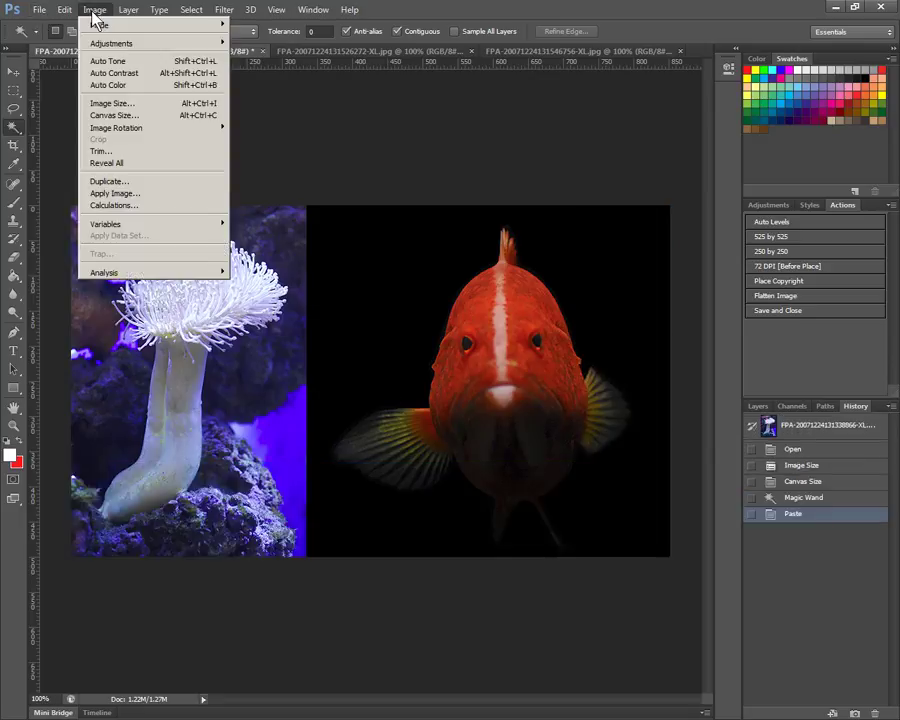
click(115, 116)
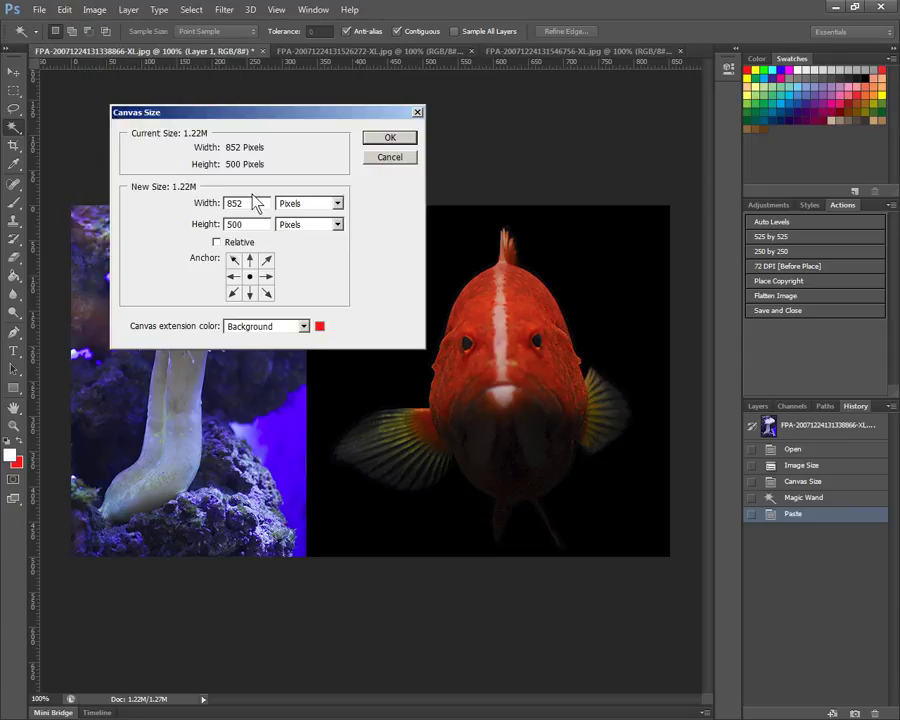
double_click(233, 203)
click(232, 278)
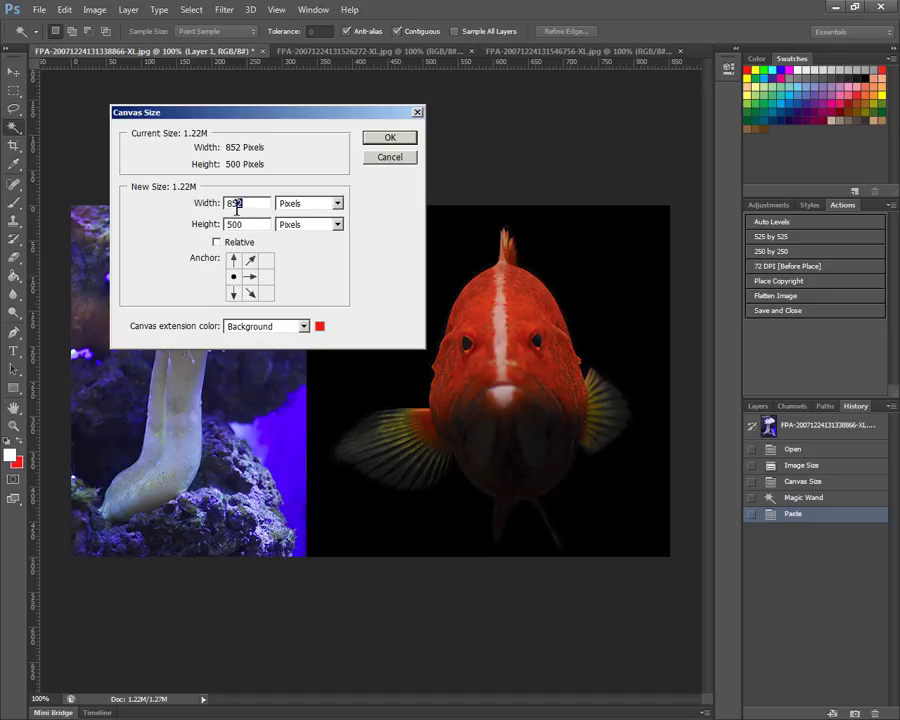
text(1695)
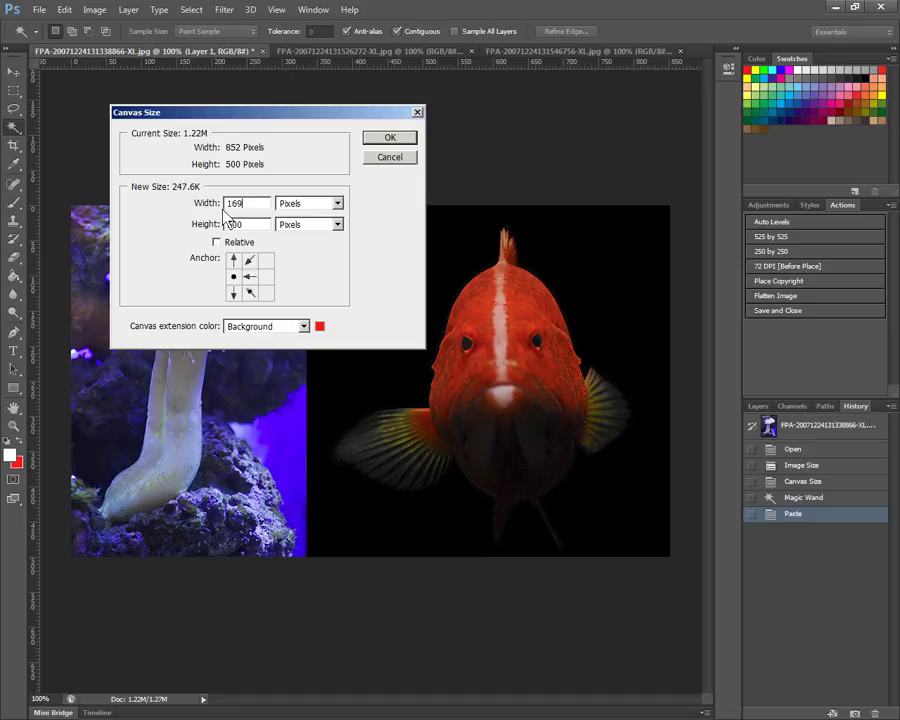
click(391, 139)
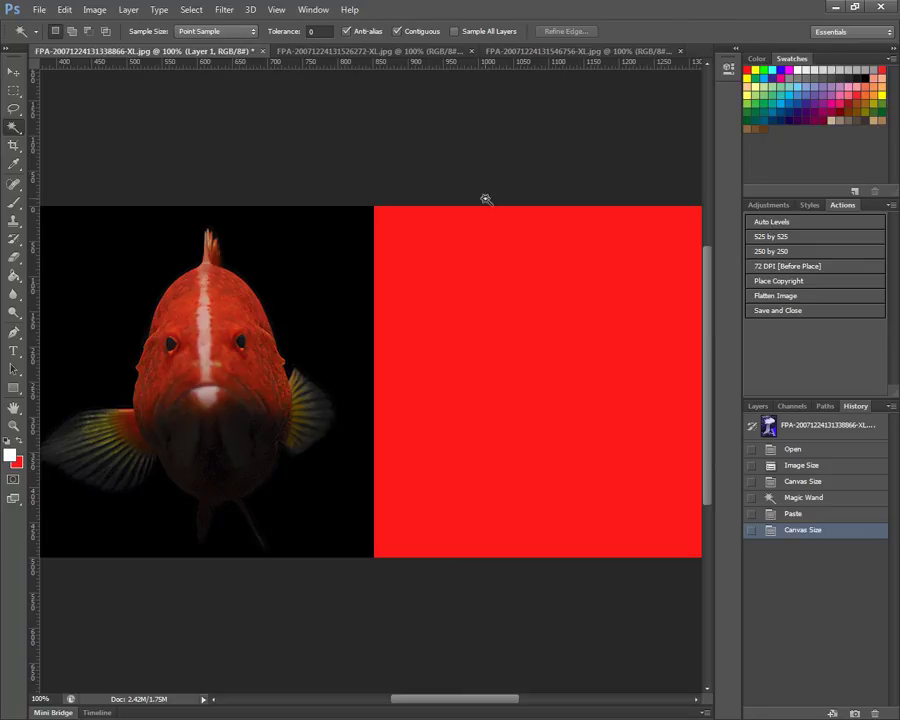
Magic-wand select the red area, then select and copy the entire squid photo
click(469, 294)
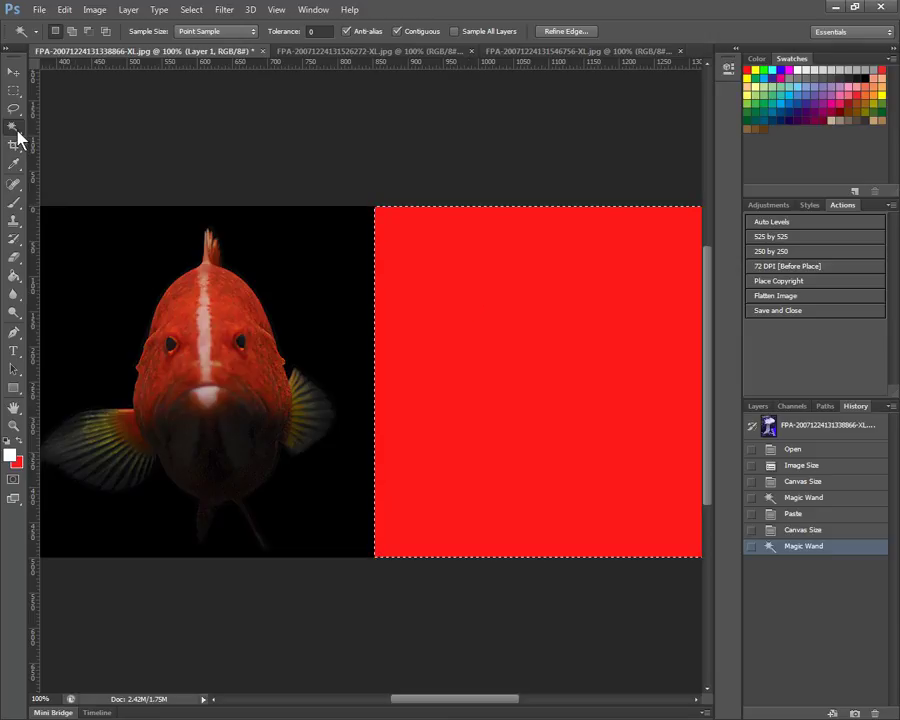
drag(418, 708, 474, 707)
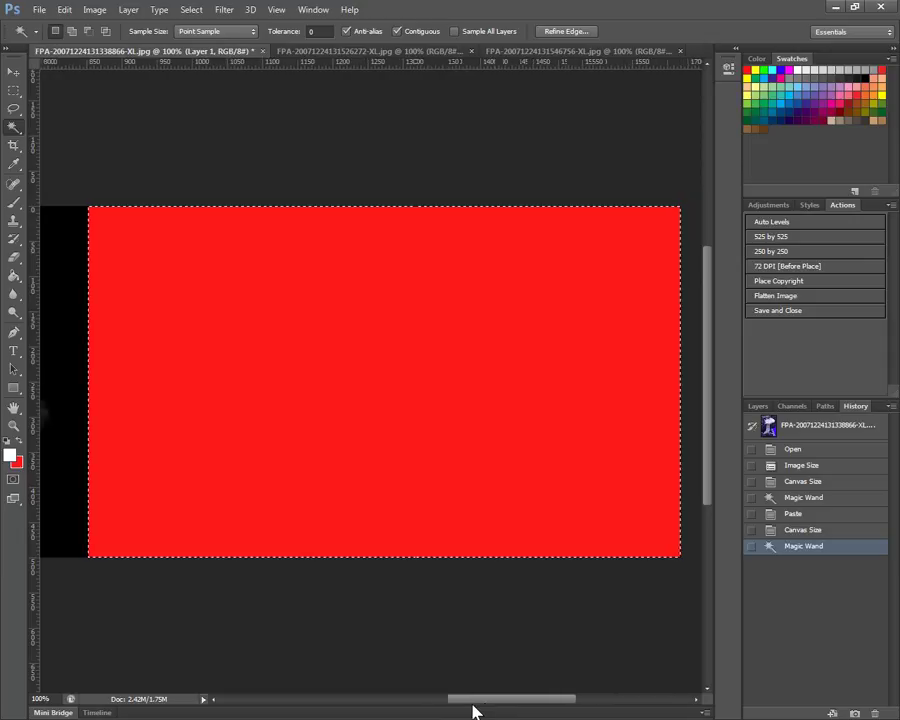
click(360, 55)
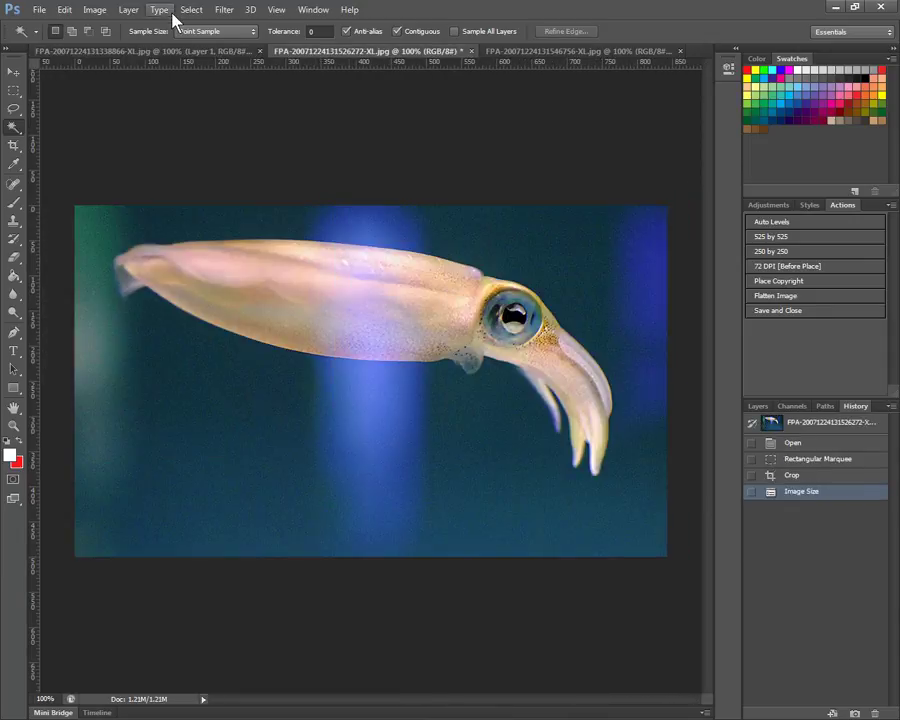
click(192, 10)
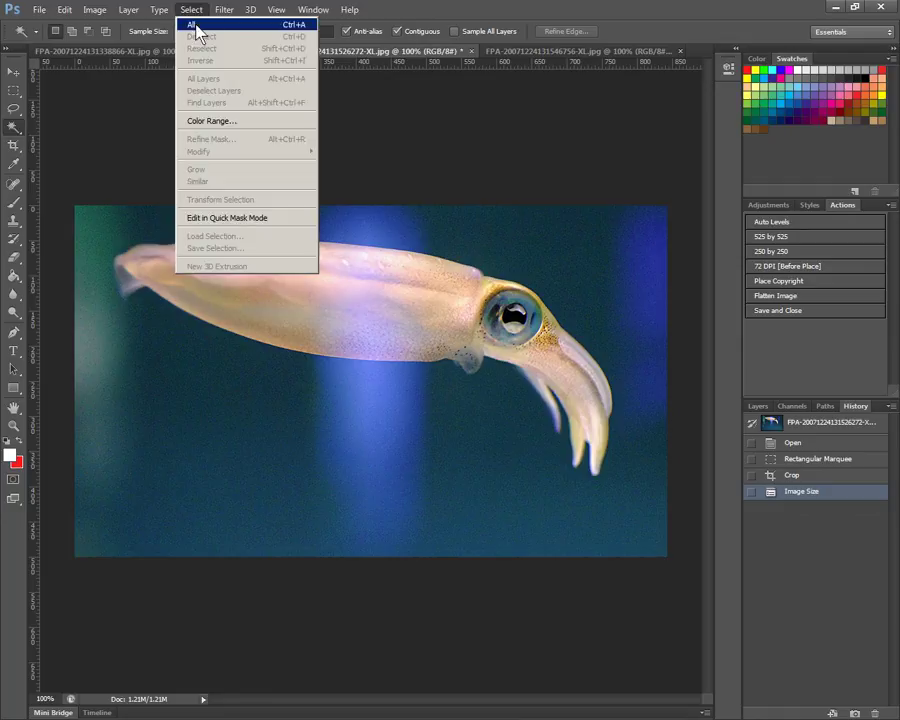
click(198, 28)
click(64, 9)
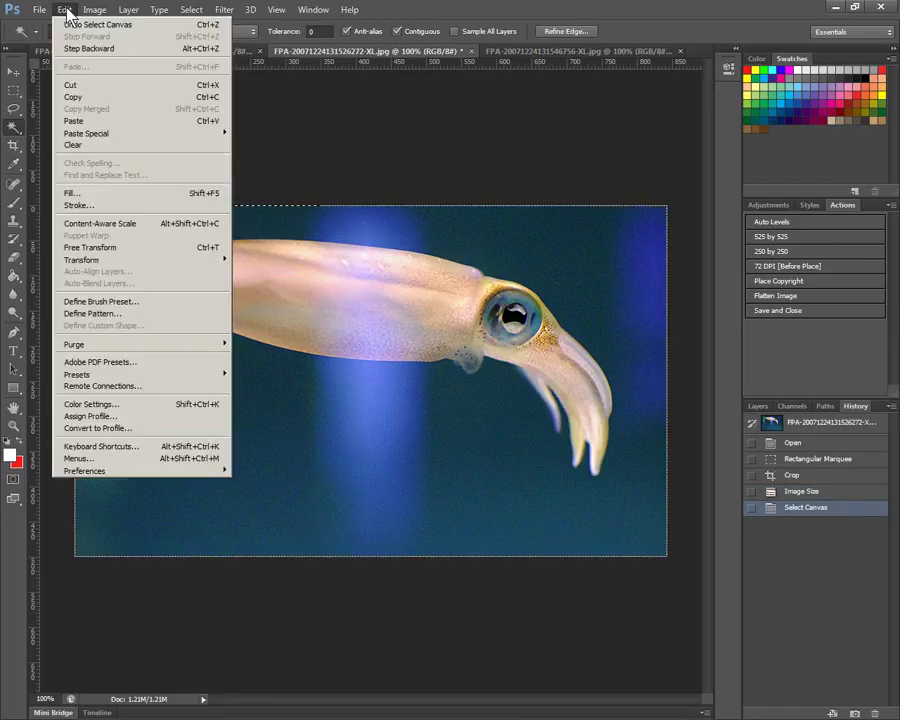
click(80, 97)
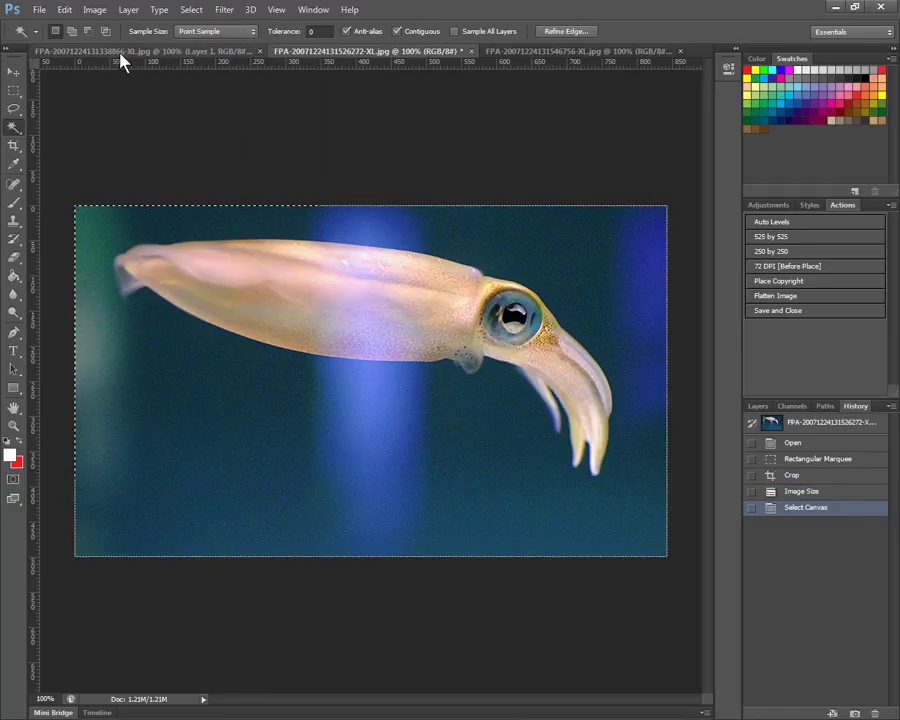
Paste the squid into the strip's red area and close the squid document without saving
click(124, 51)
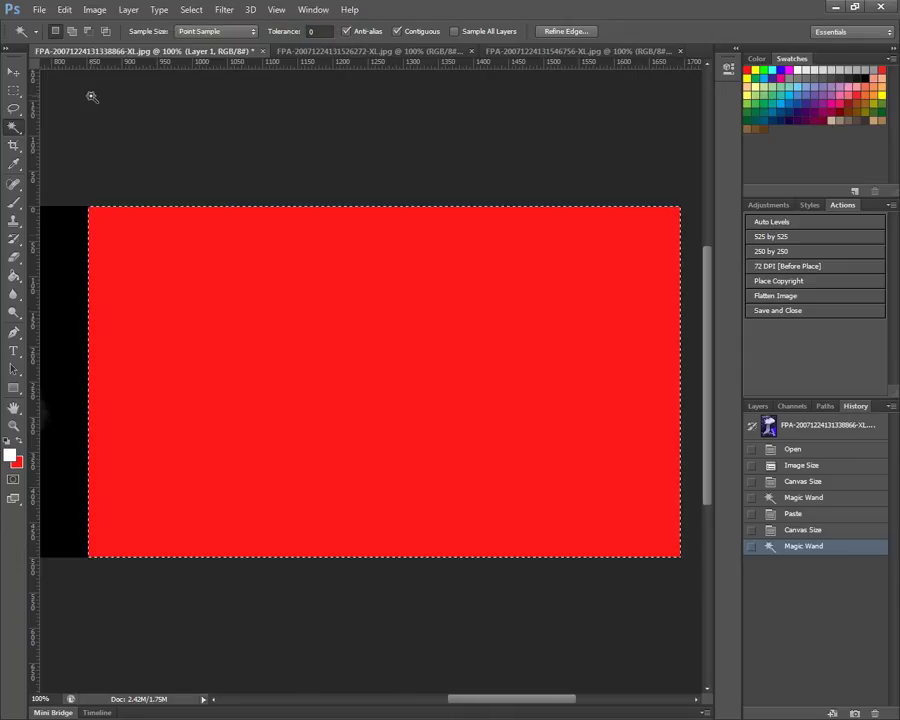
click(65, 11)
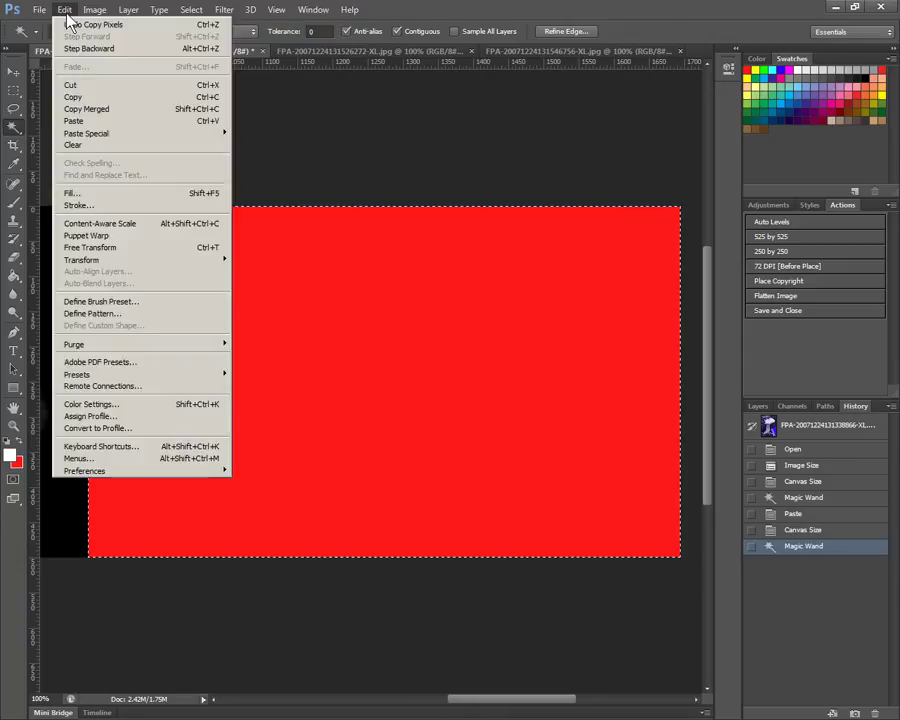
click(74, 121)
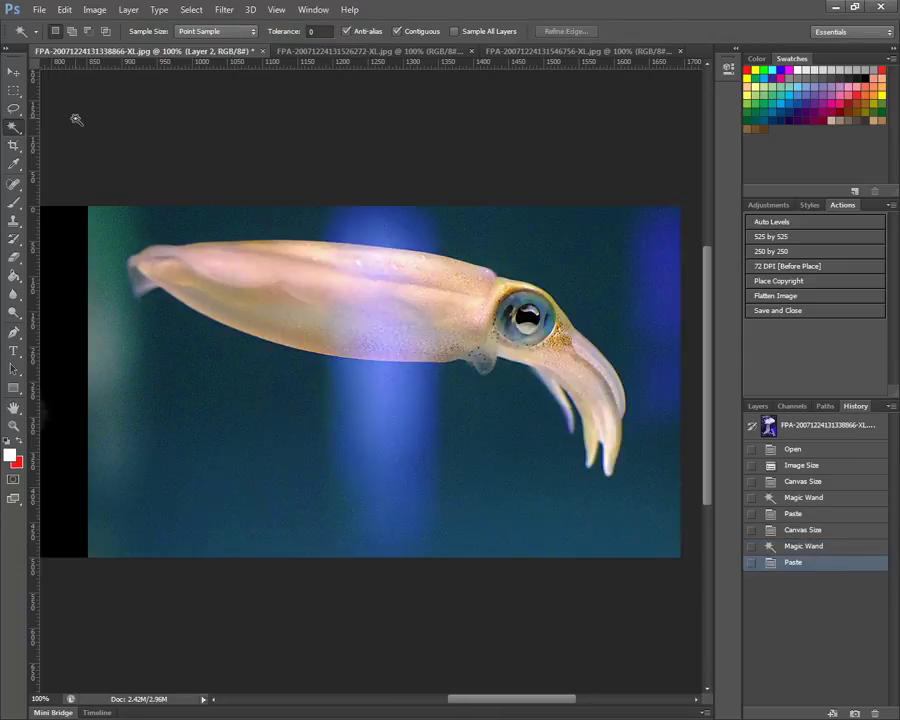
click(392, 51)
click(471, 51)
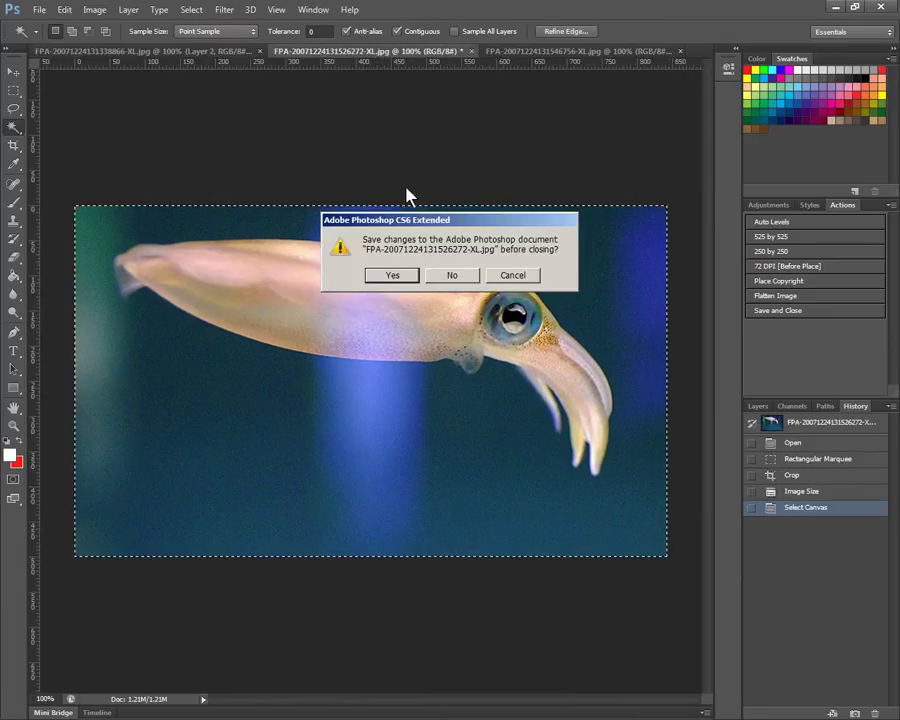
click(455, 275)
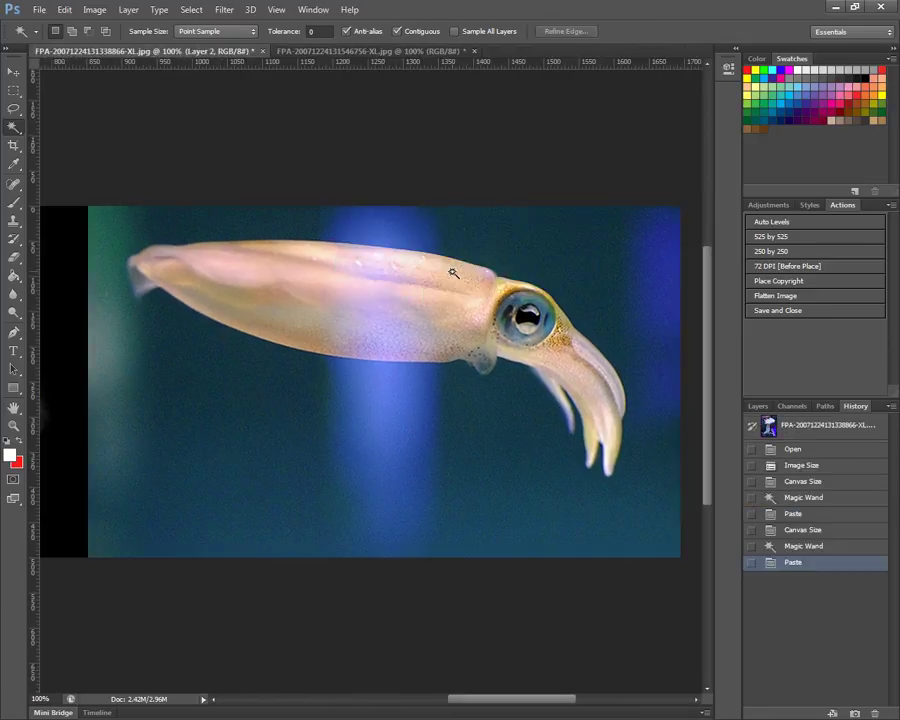
click(419, 54)
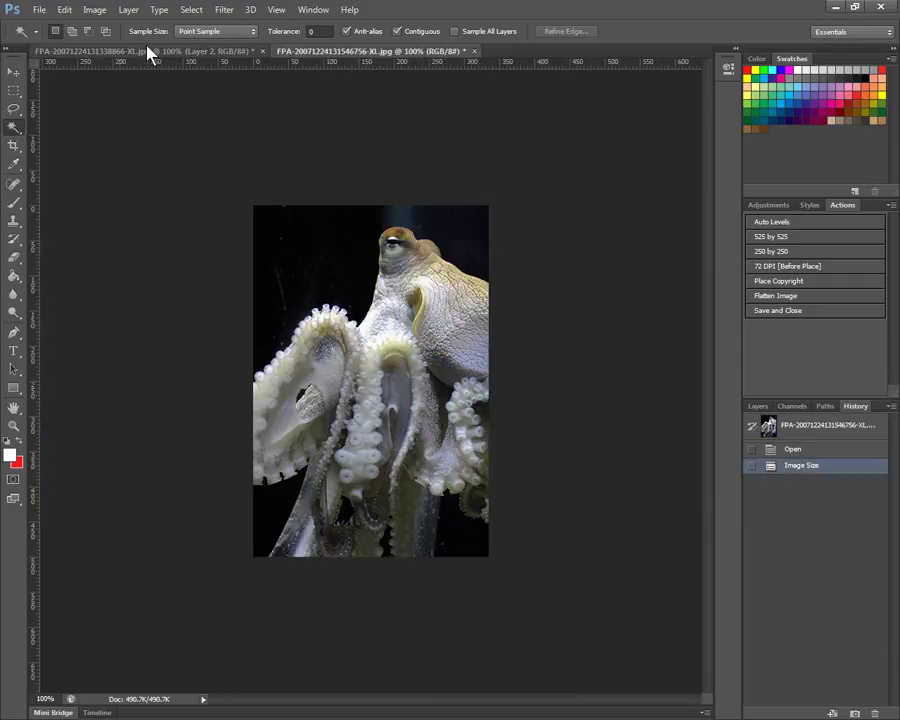
click(95, 10)
click(110, 98)
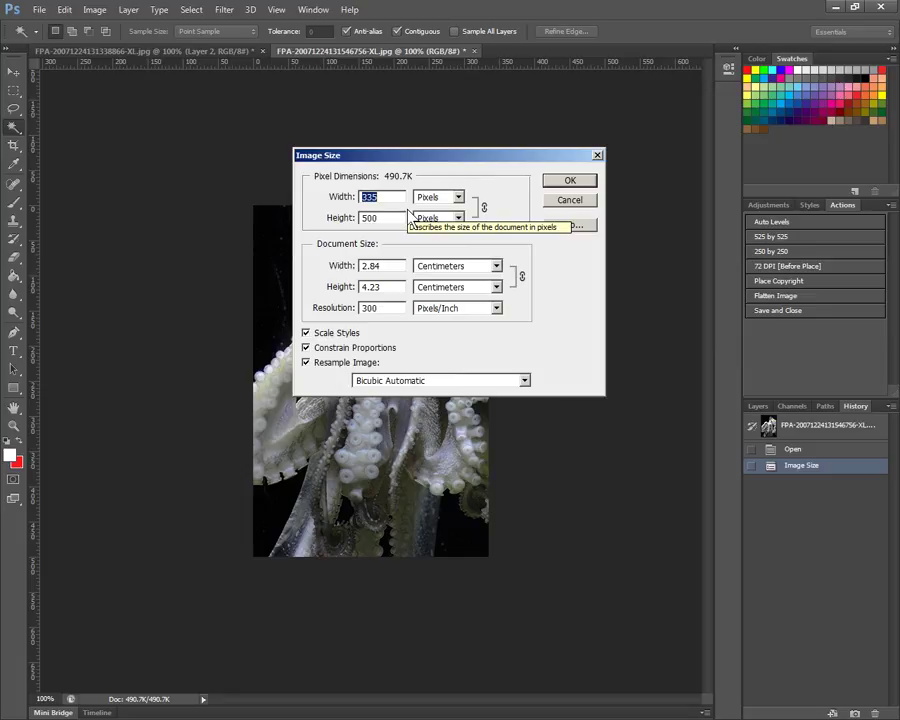
click(572, 204)
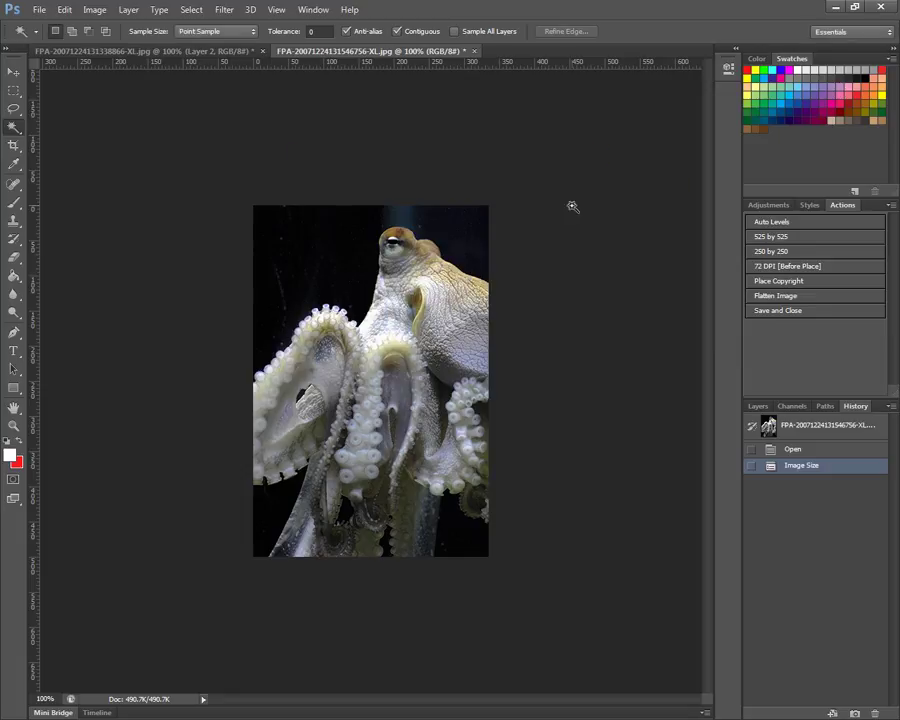
Set the strip's canvas width to 2030 pixels, anchored left-middle
click(164, 51)
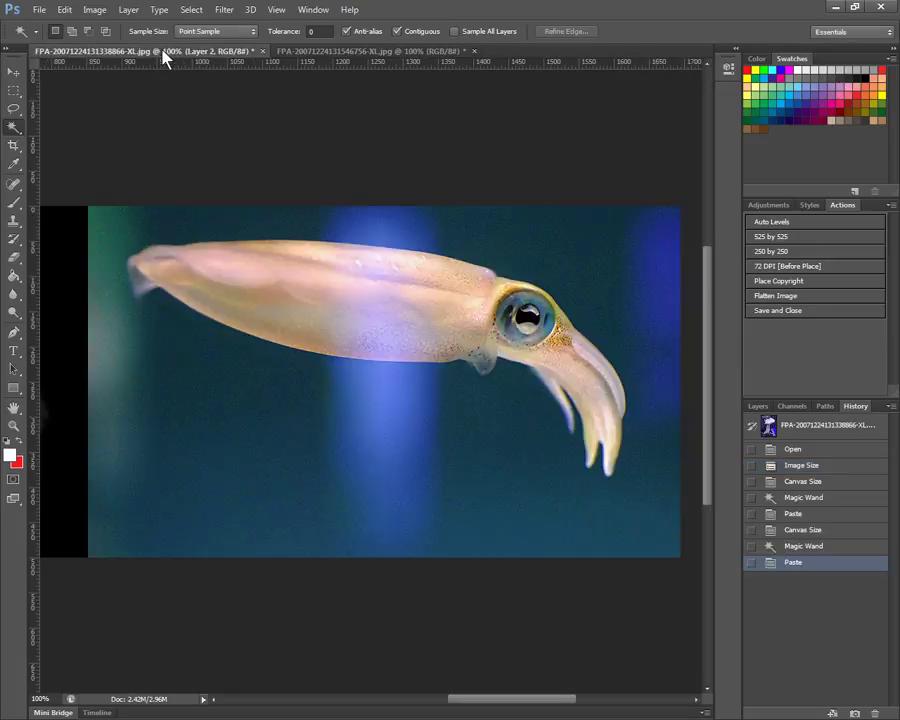
click(95, 10)
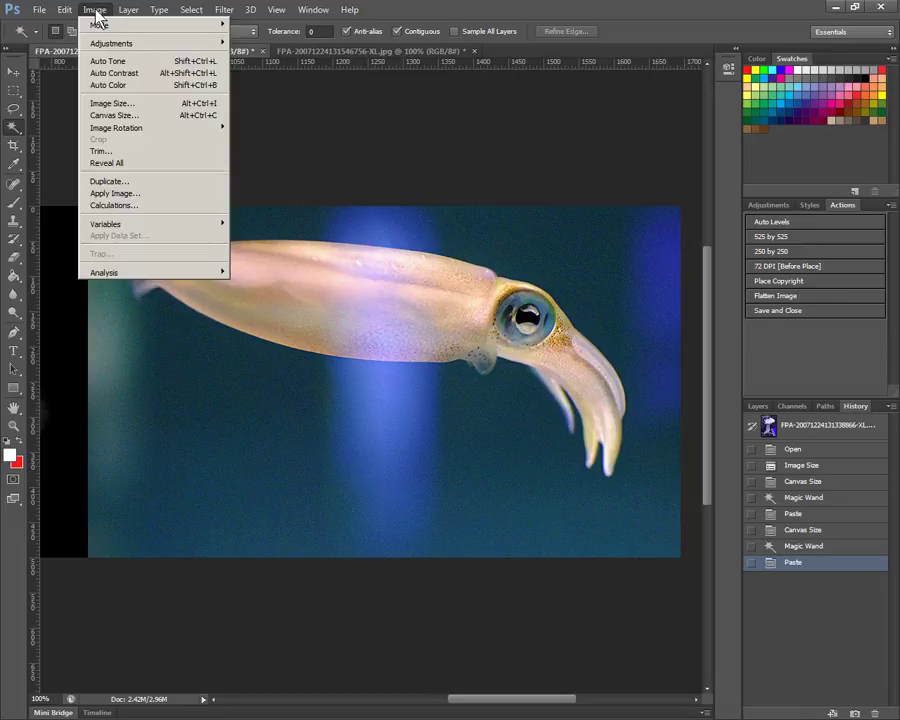
click(110, 114)
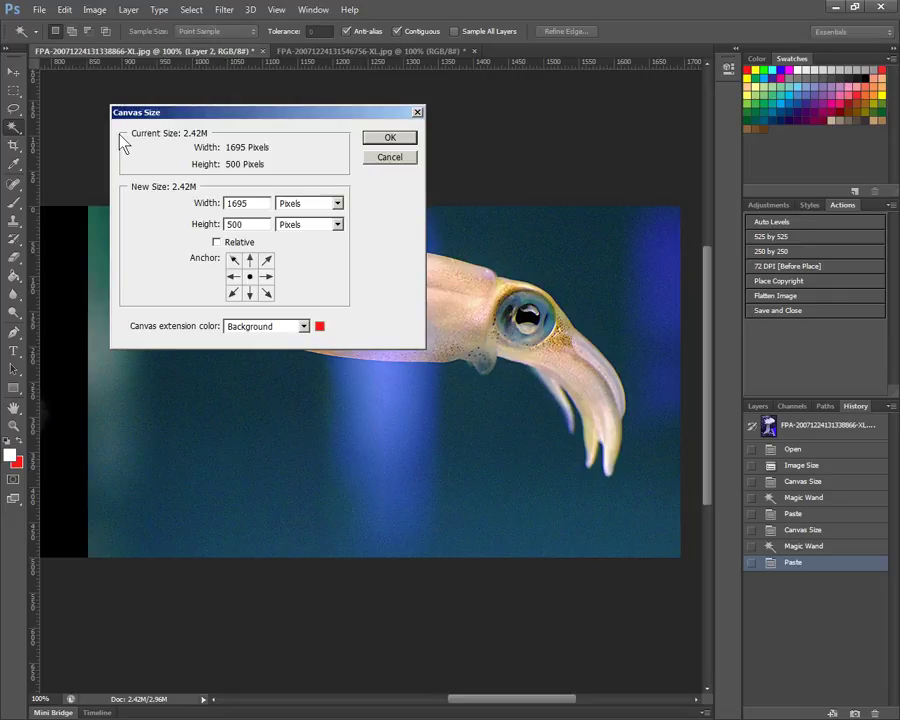
click(233, 278)
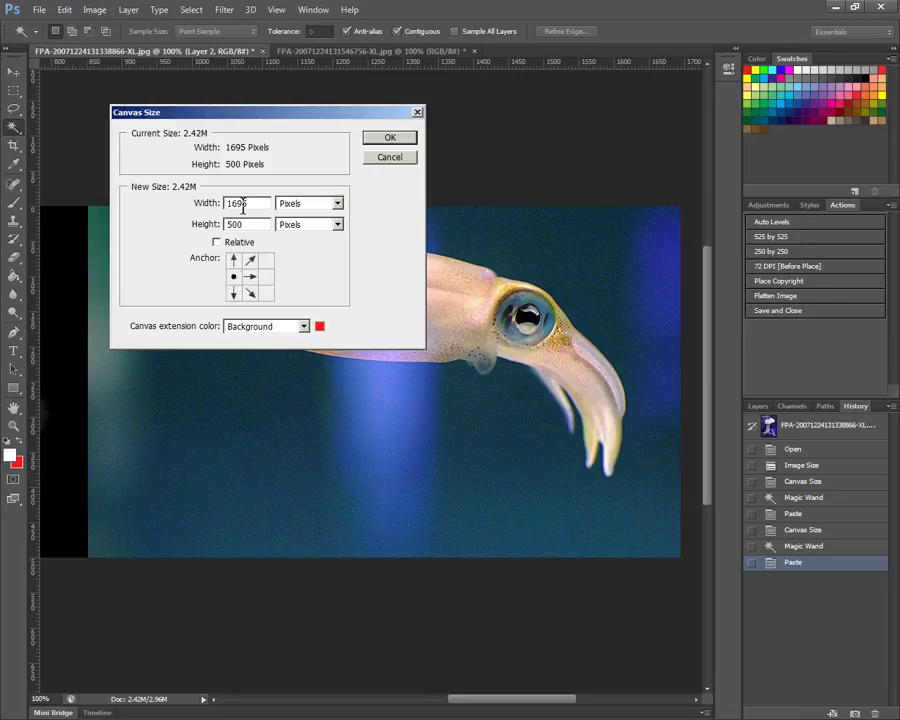
drag(252, 204, 222, 205)
text(2030)
click(392, 137)
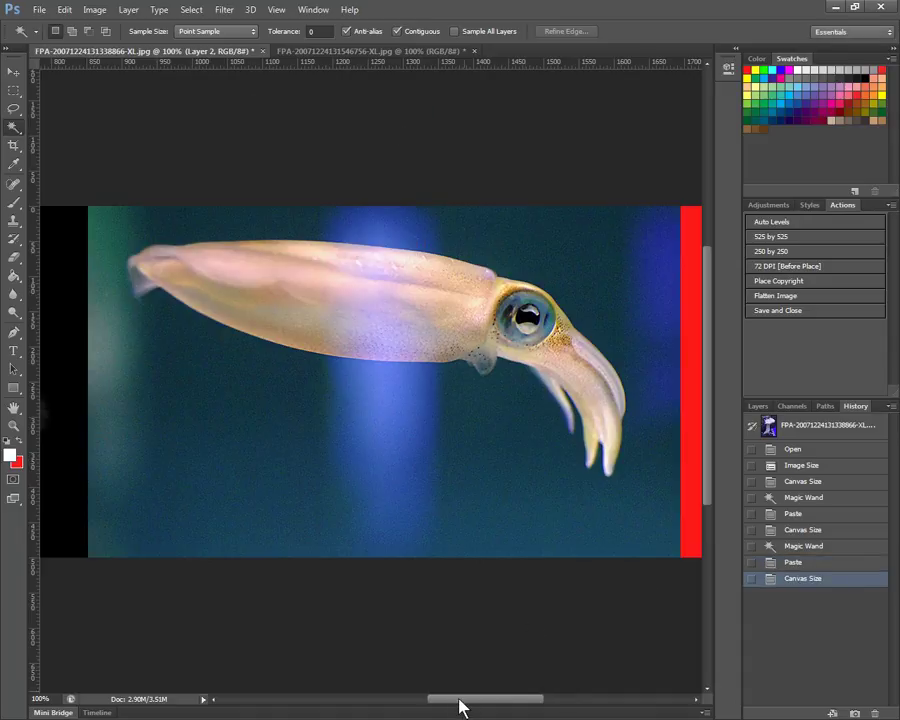
Magic-wand select the new red extension, then select and copy the whole octopus image
drag(458, 700, 520, 702)
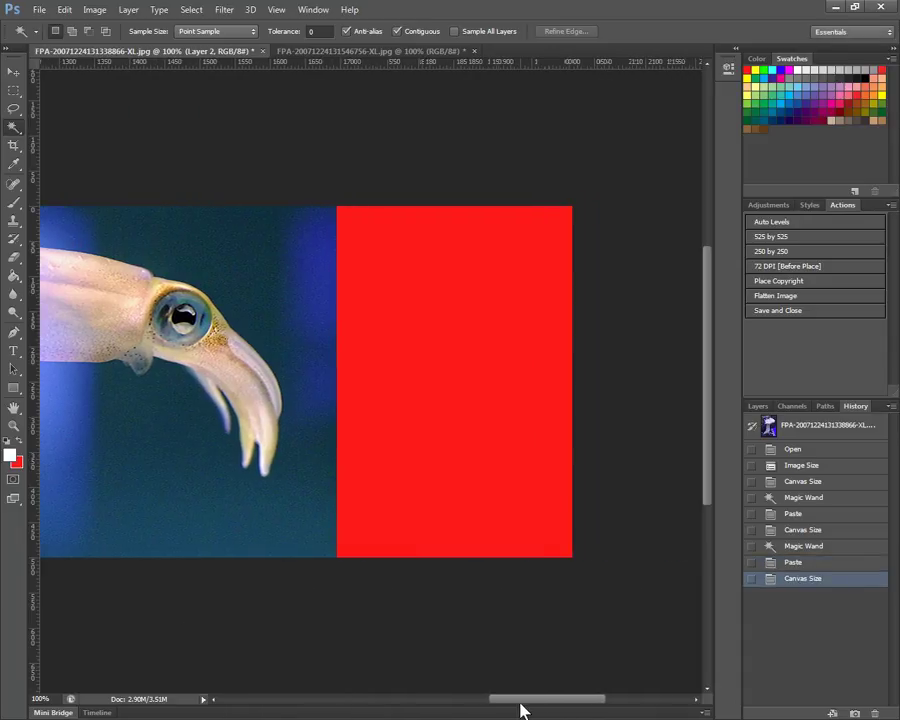
click(451, 395)
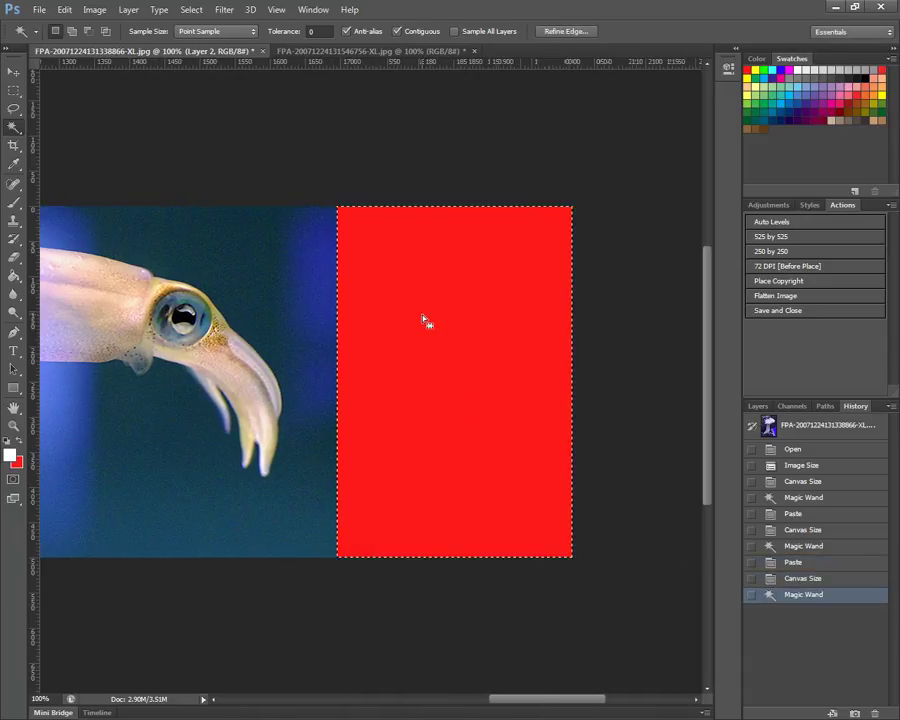
click(330, 51)
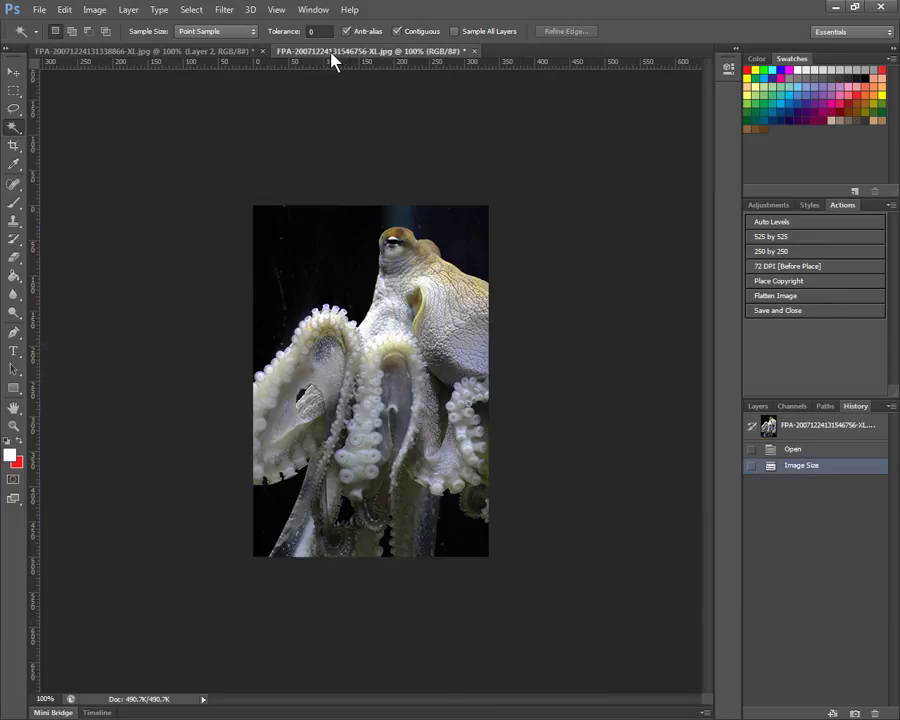
click(191, 10)
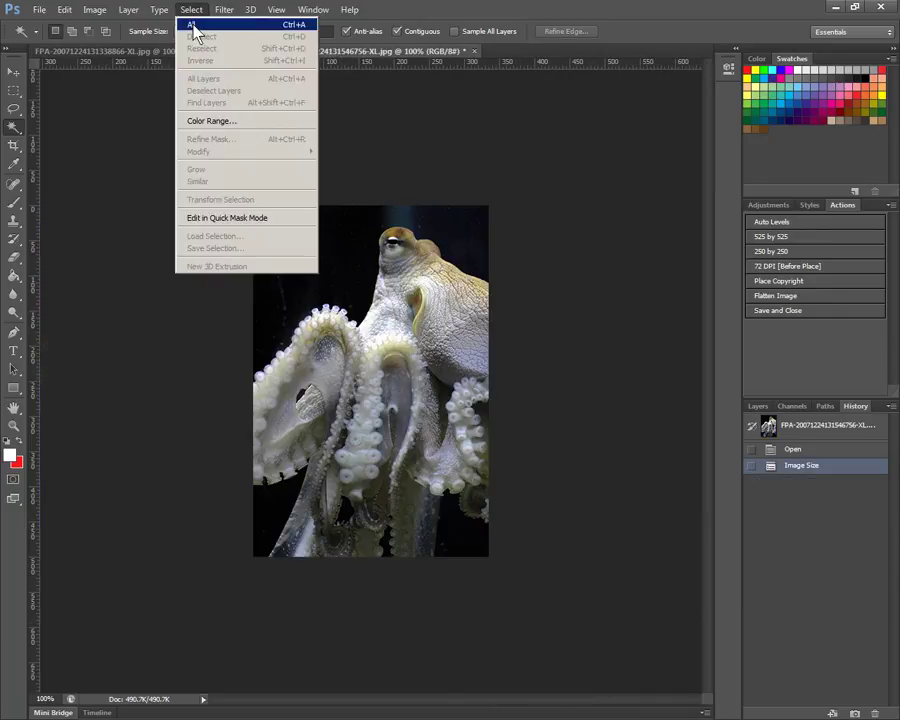
click(195, 28)
click(64, 10)
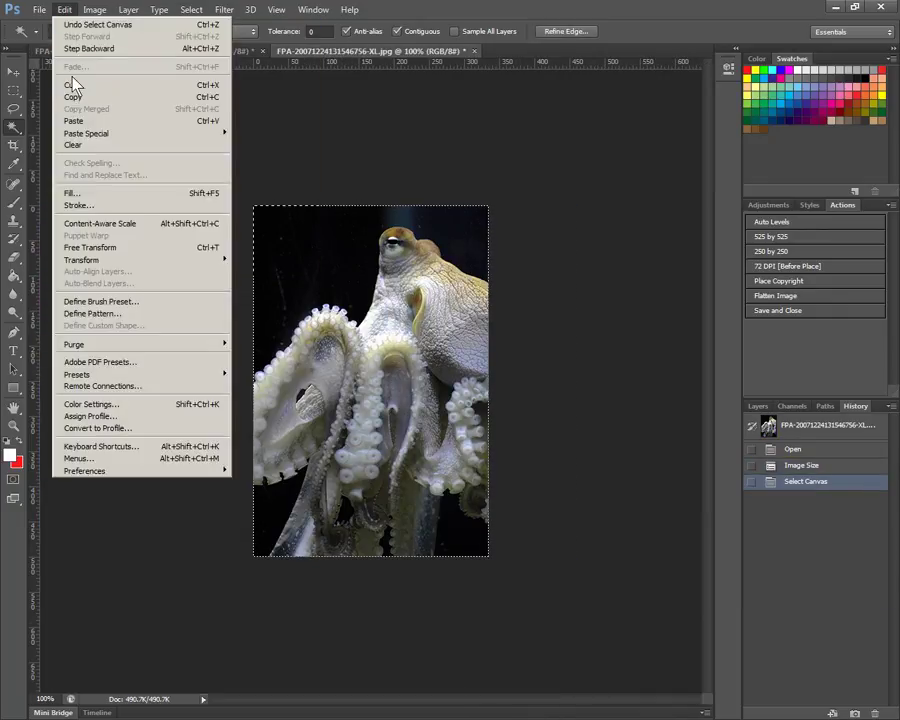
click(73, 98)
Paste the octopus into the red area and close the octopus document without saving
click(131, 52)
click(64, 10)
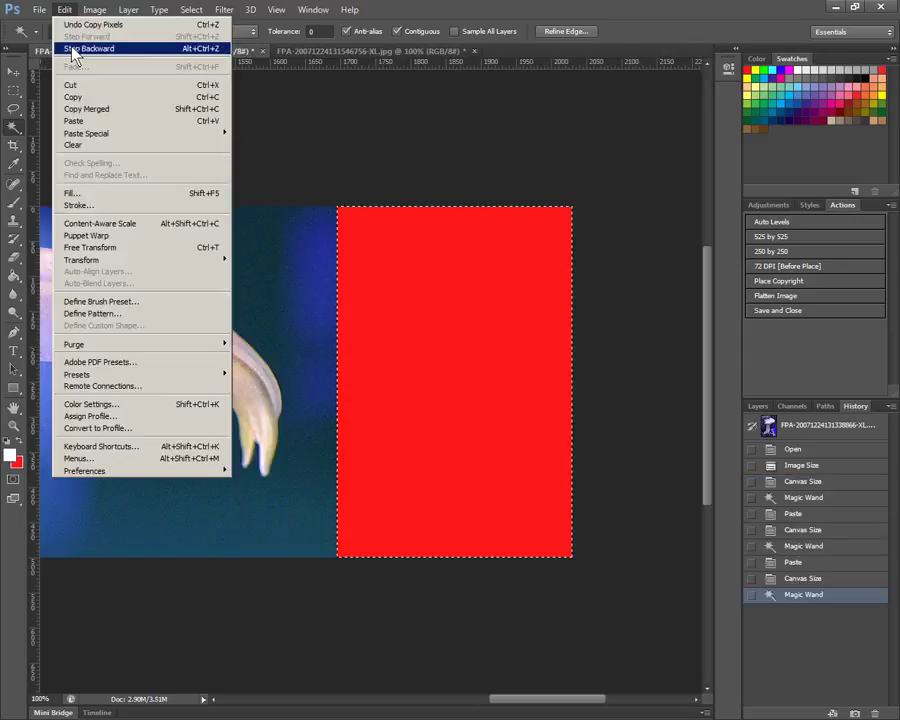
click(74, 121)
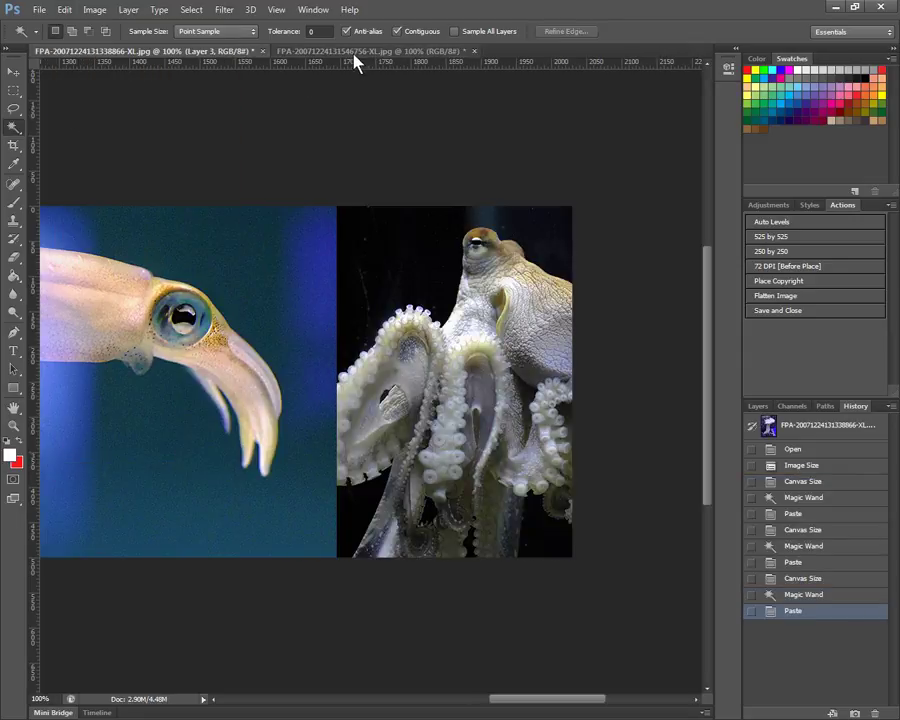
click(355, 52)
click(474, 51)
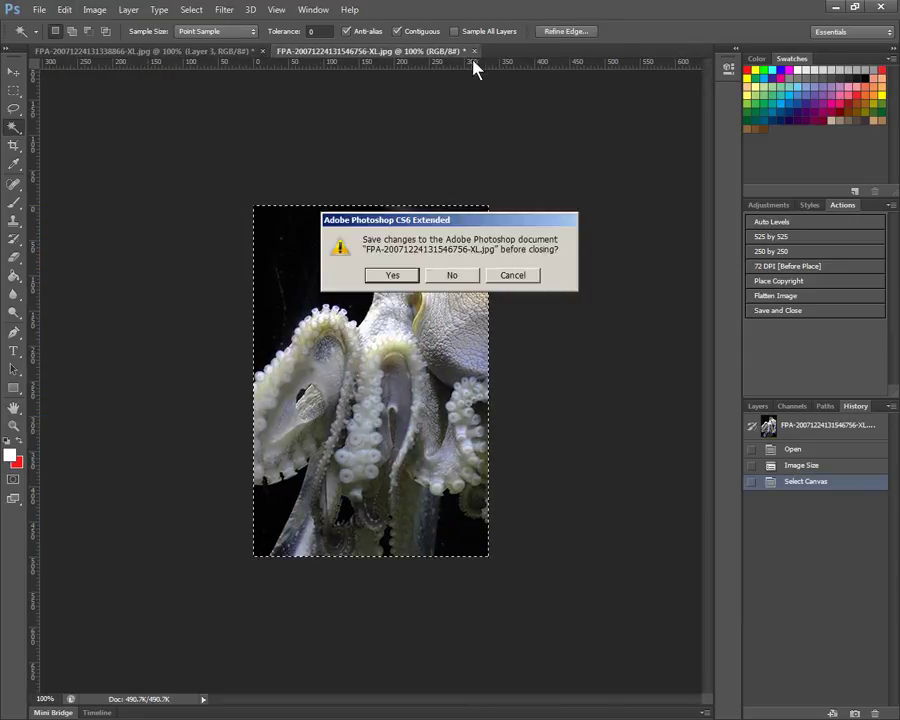
click(452, 276)
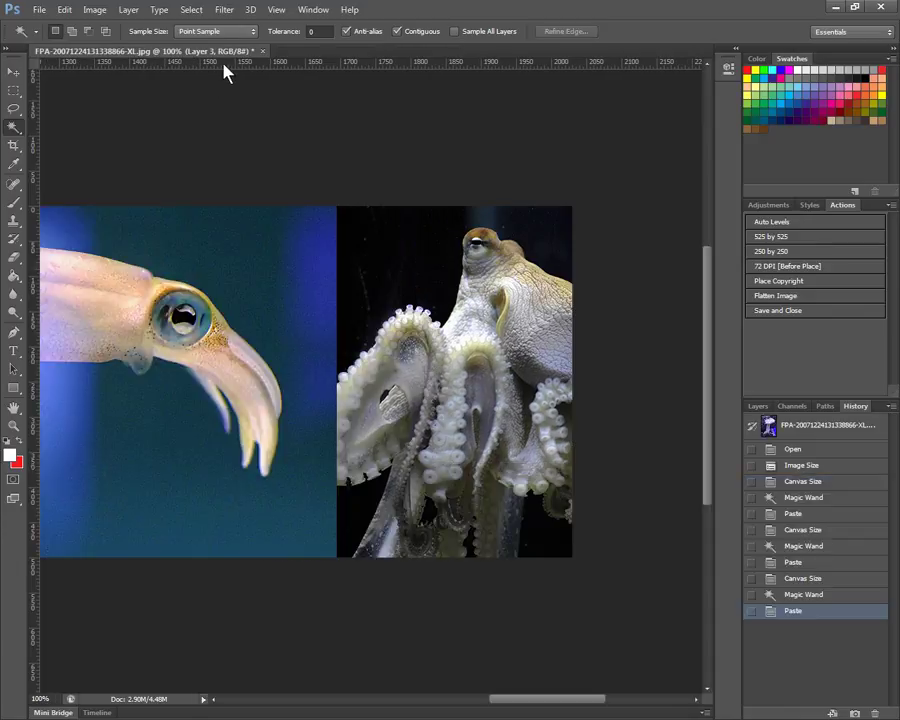
Fit the strip on screen, zoom in on the anemone's right edge, then fit it again
click(277, 10)
click(298, 125)
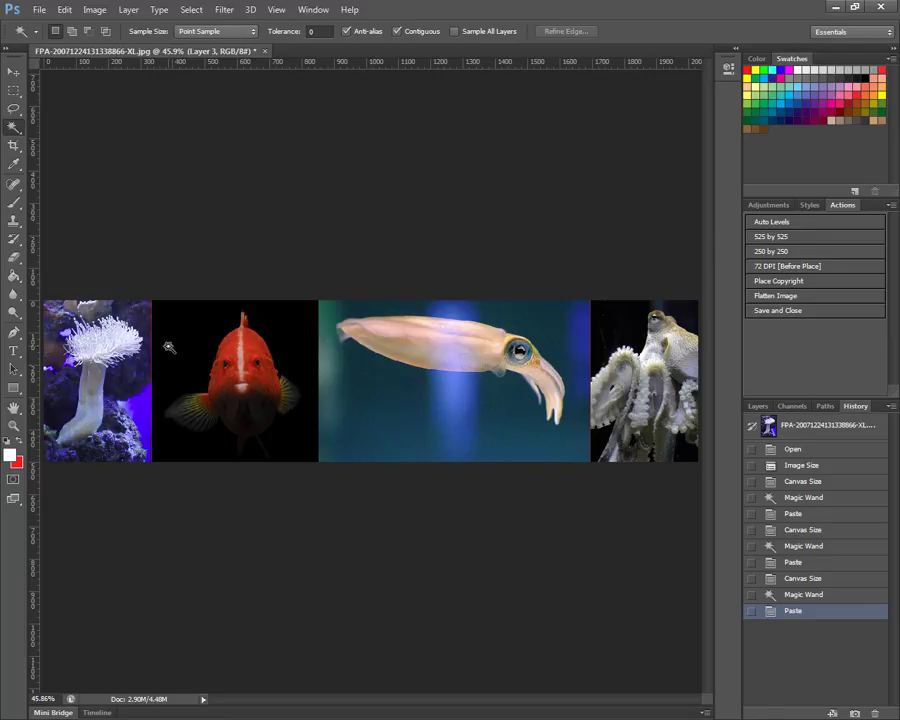
click(14, 426)
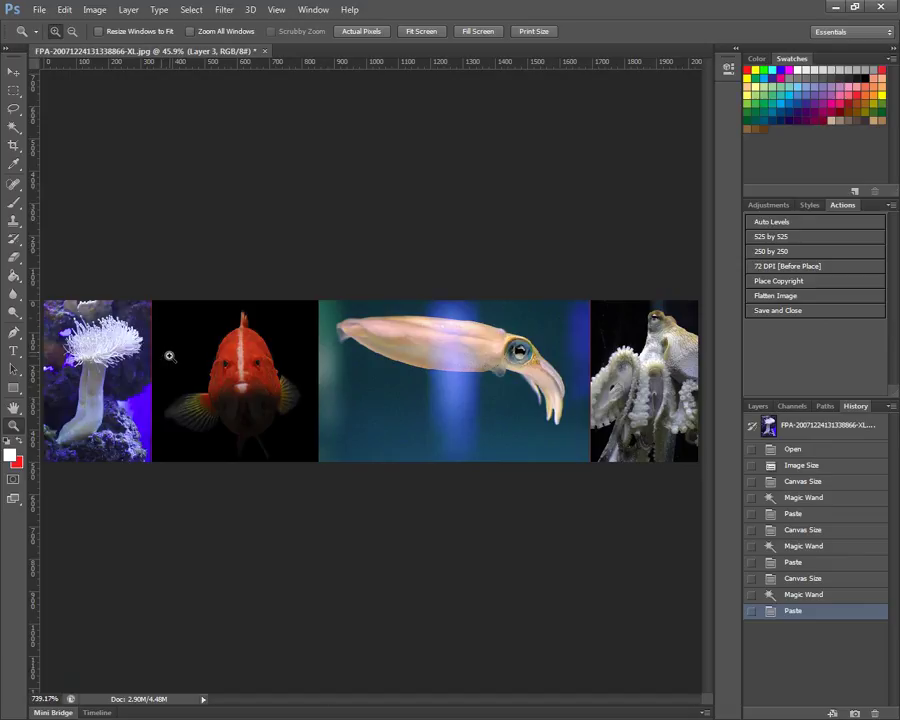
drag(148, 336, 169, 352)
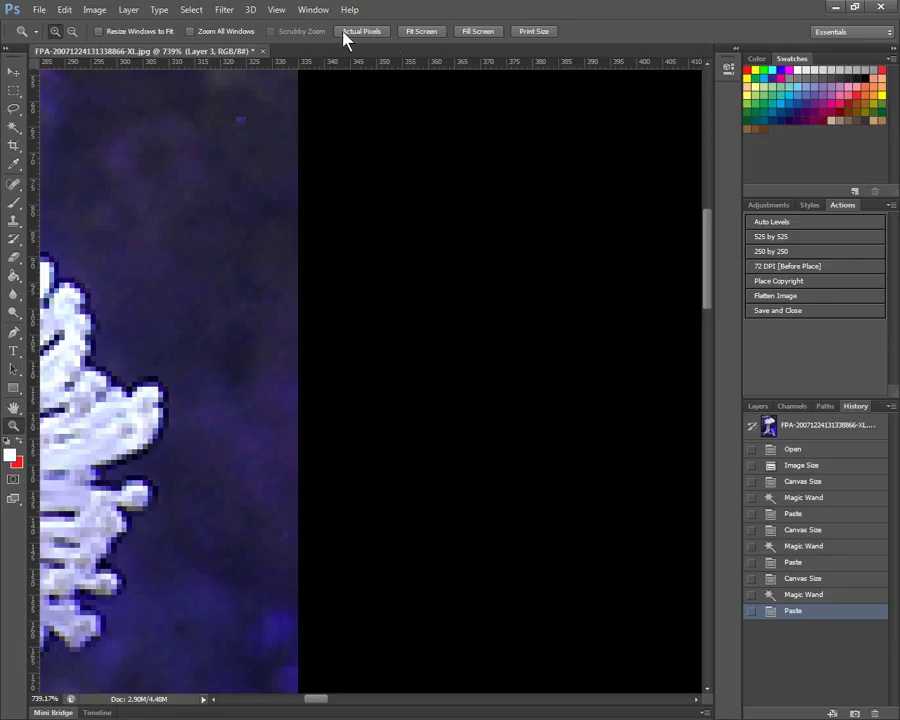
click(422, 31)
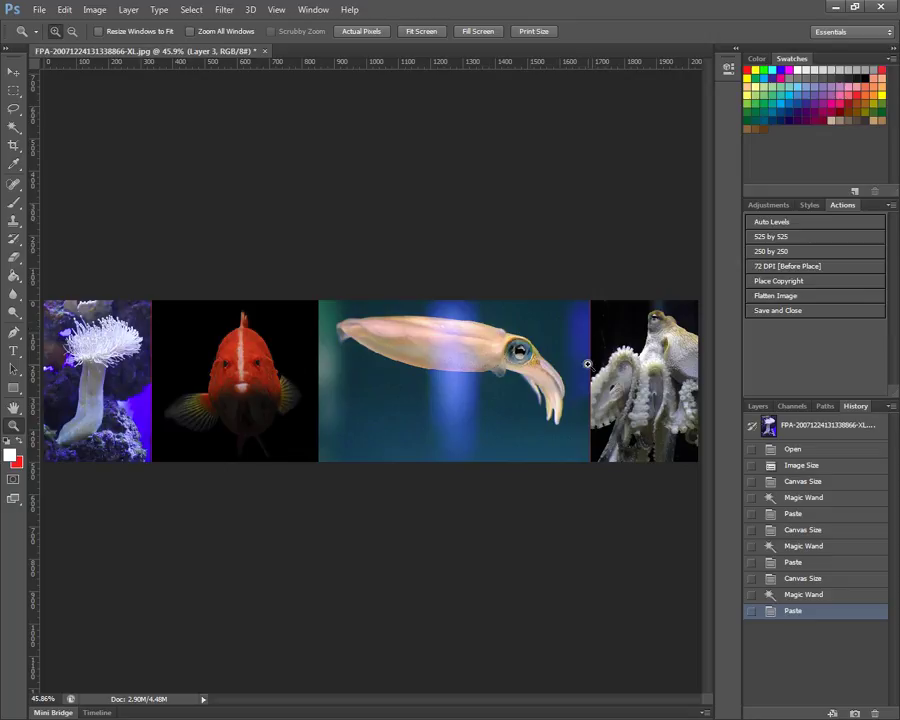
Use Layer > Flatten Image to merge all four photo layers into one
click(129, 10)
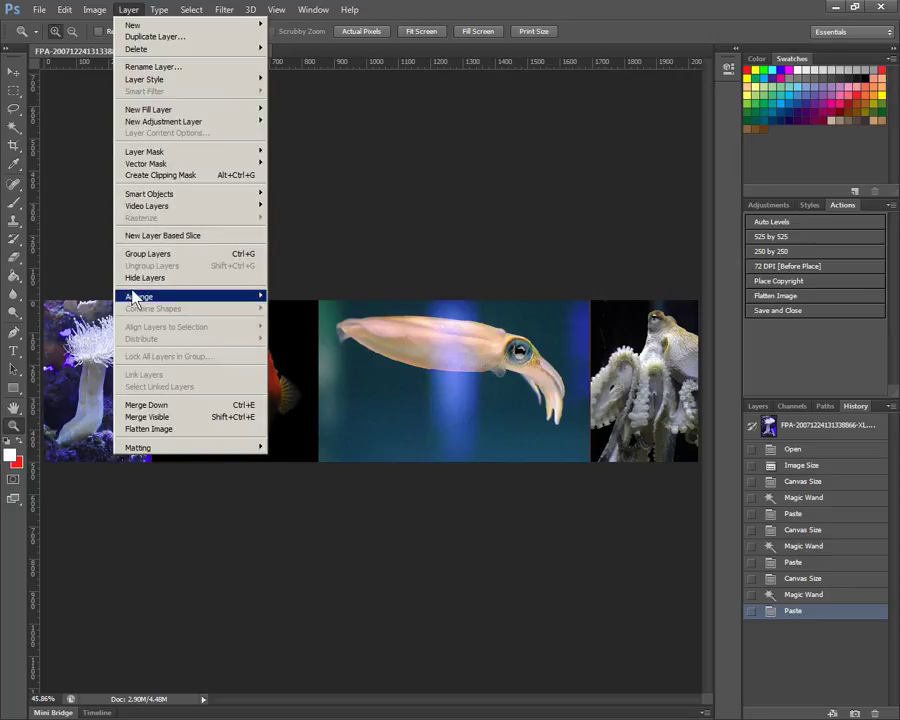
click(135, 429)
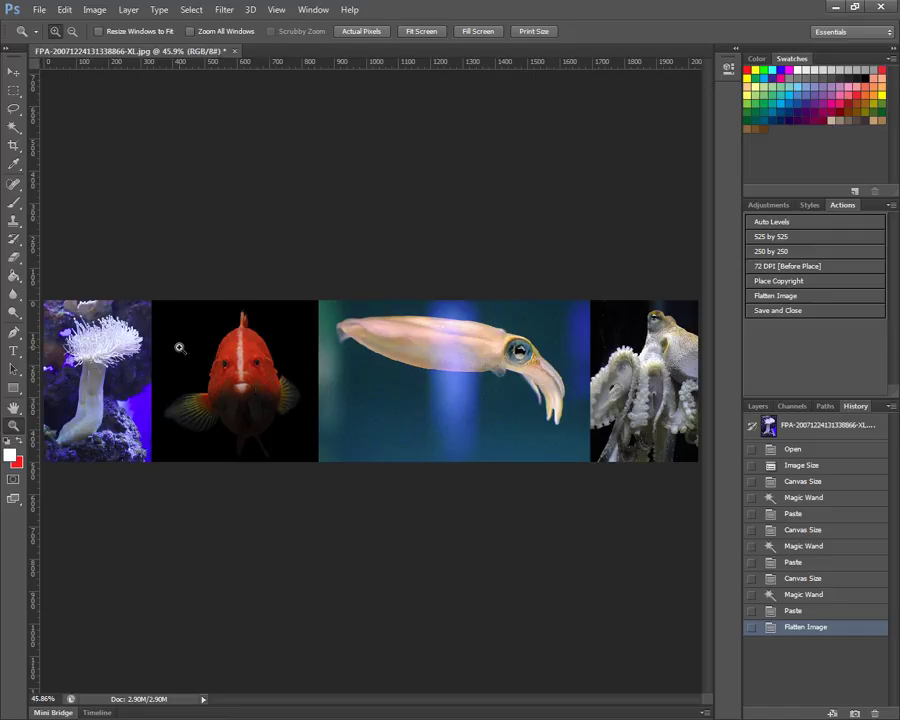
Save the strip as JPEG 'image-strip' at Quality 10 (Maximum)
click(38, 10)
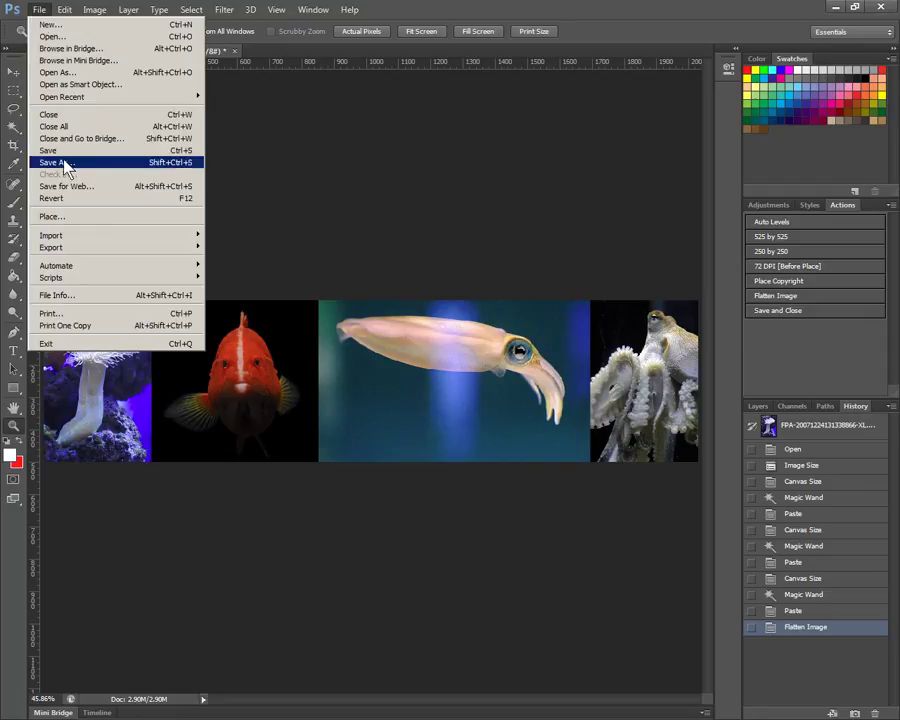
click(60, 162)
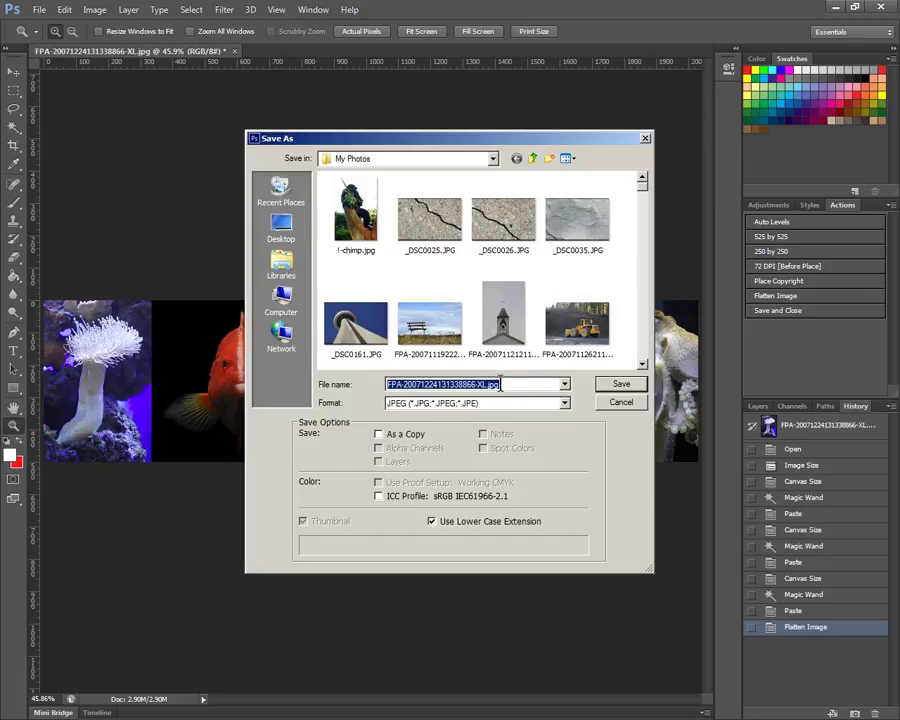
text(image-strip)
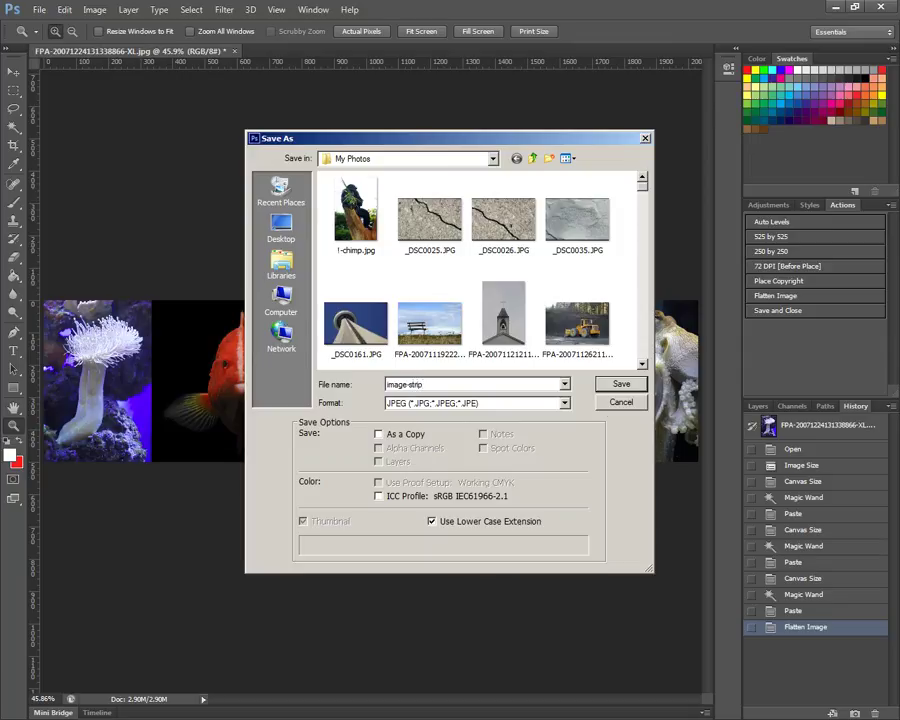
click(622, 386)
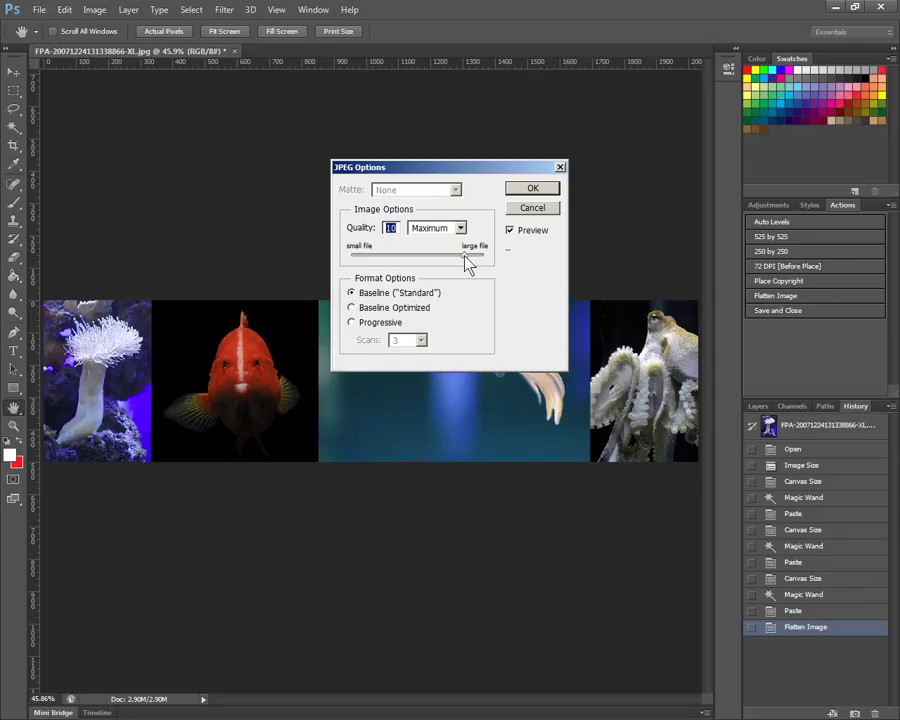
click(530, 190)
key(z)
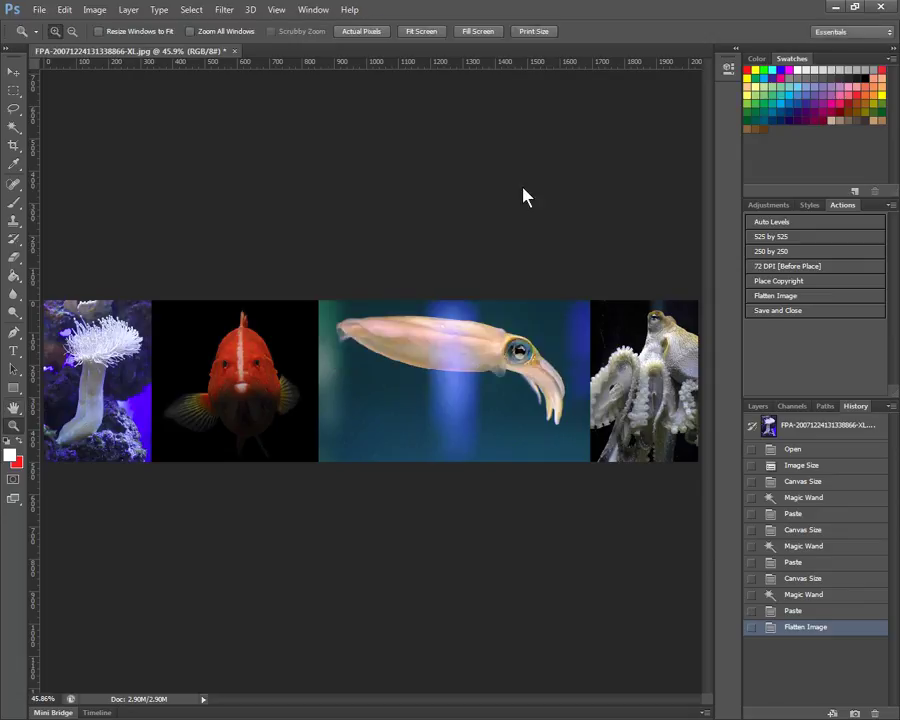